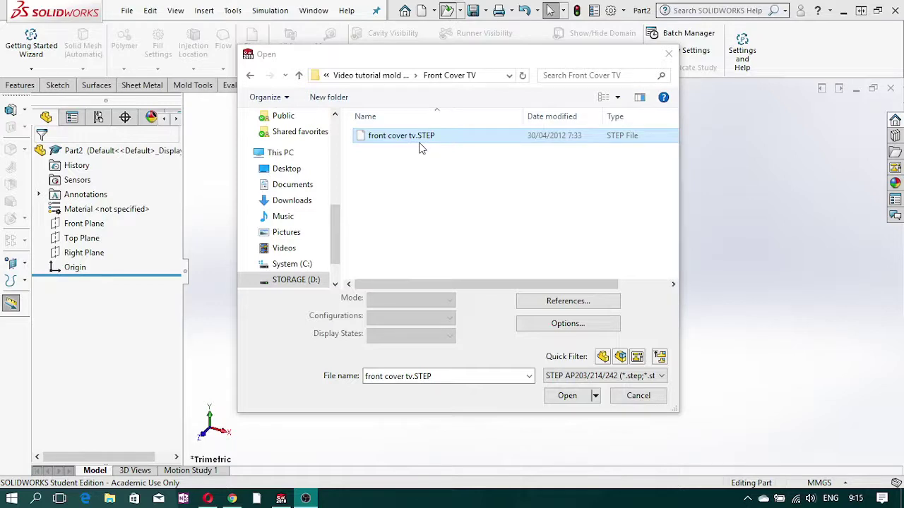
Open front cover tv.STEP from the Front Cover TV folder into SOLIDWORKS.
{"action": "left_click", "coordinate": [412, 141]}
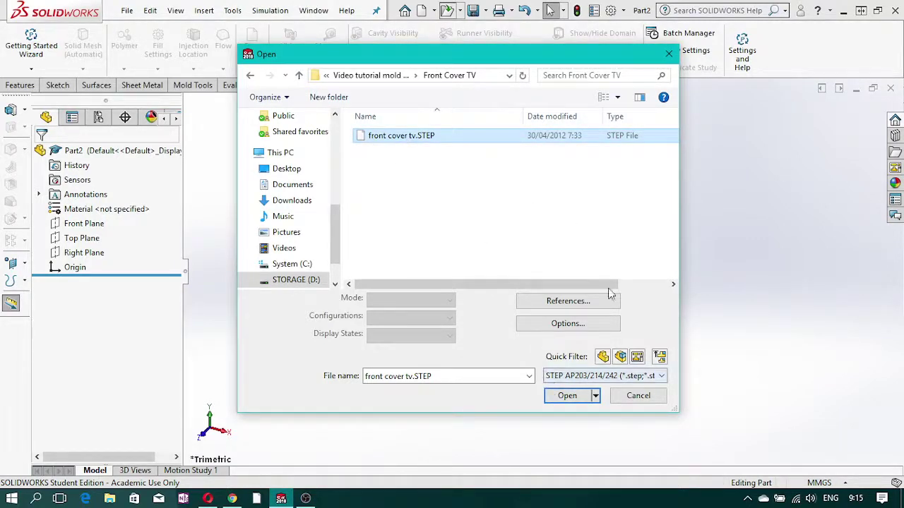
{"action": "left_click", "coordinate": [567, 396]}
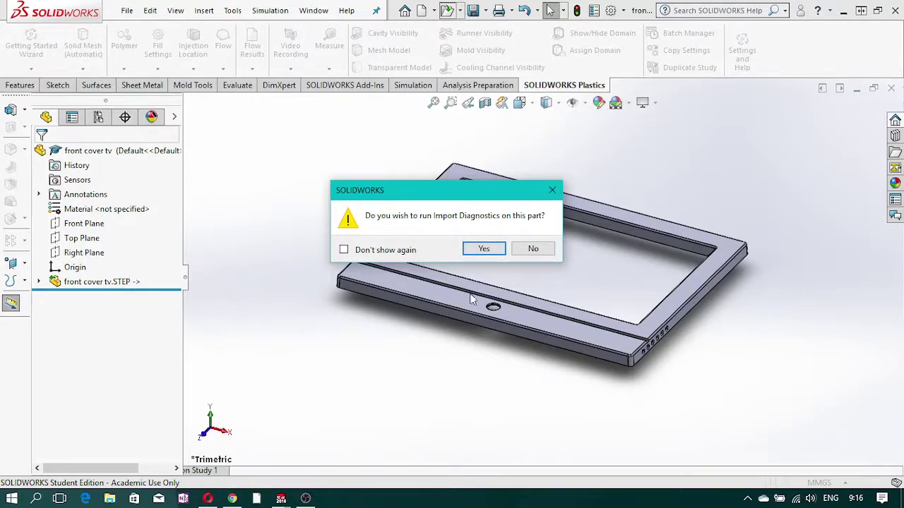
Run Import Diagnostics on the imported cover and accept the result with no faulty faces or gaps.
{"action": "left_click", "coordinate": [483, 249]}
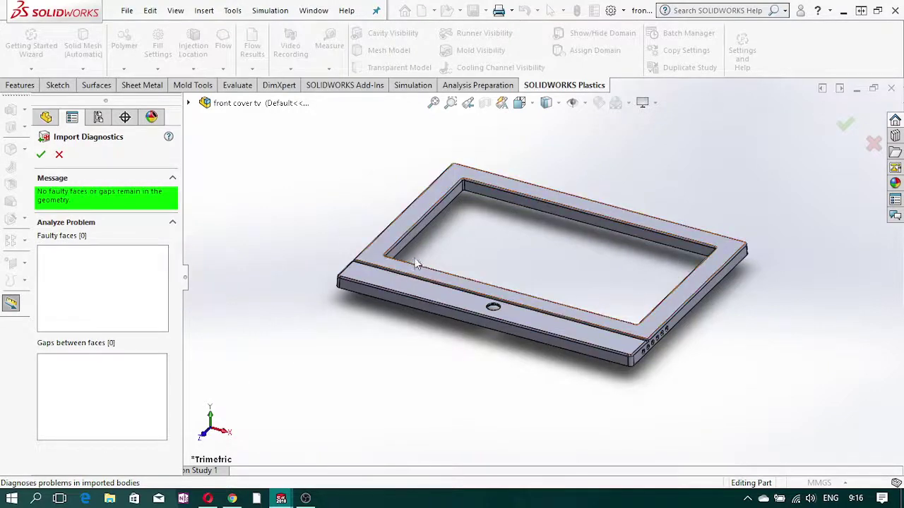
{"action": "left_click", "coordinate": [41, 154]}
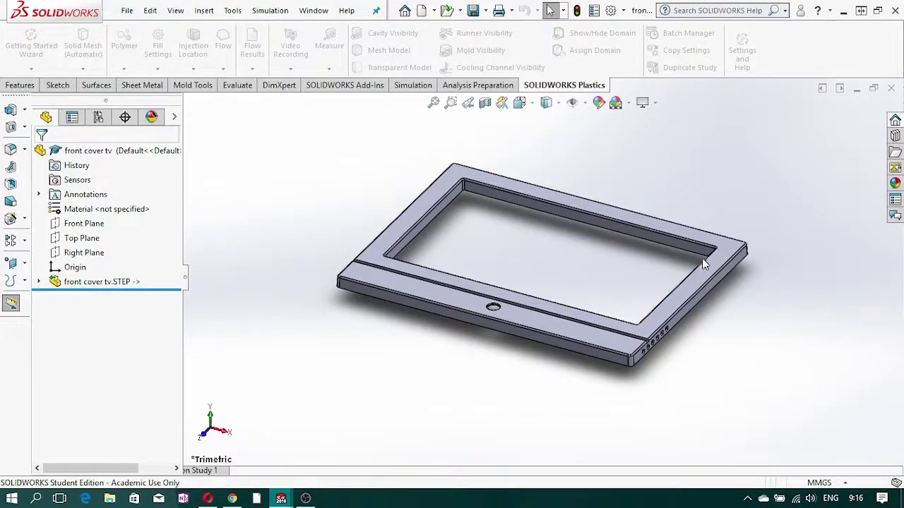
{"action": "scroll", "coordinate": [696, 265], "scroll_direction": "up", "scroll_amount": 1}
{"action": "scroll", "coordinate": [638, 253], "scroll_direction": "down", "scroll_amount": 1}
{"action": "scroll", "coordinate": [607, 270], "scroll_direction": "up", "scroll_amount": 1}
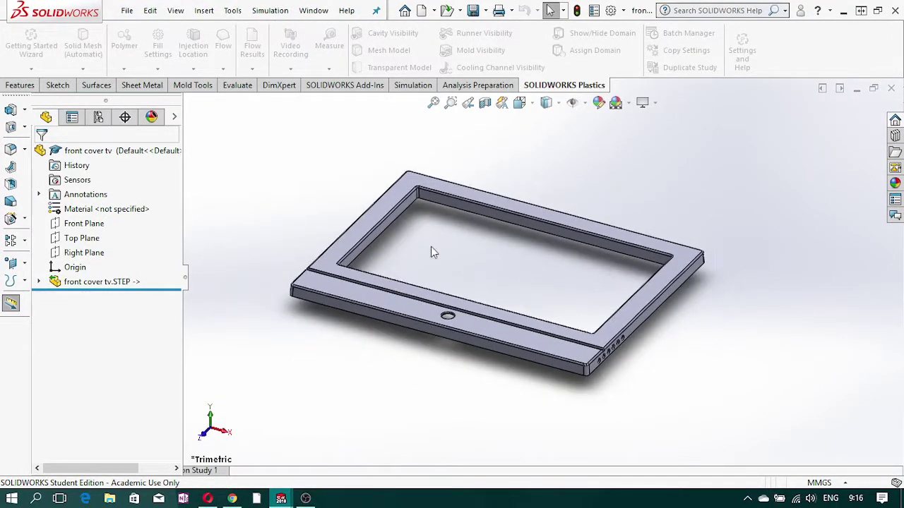
{"action": "middle_click_drag", "start_coordinate": [430, 246], "coordinate": [415, 245]}
{"action": "key", "text": "ctrl+1"}
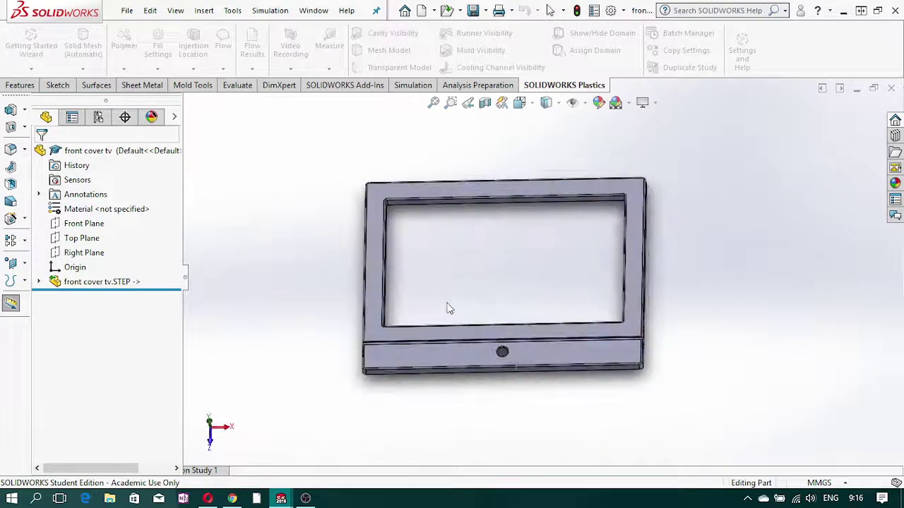
{"action": "middle_click_drag", "start_coordinate": [565, 313], "coordinate": [516, 317]}
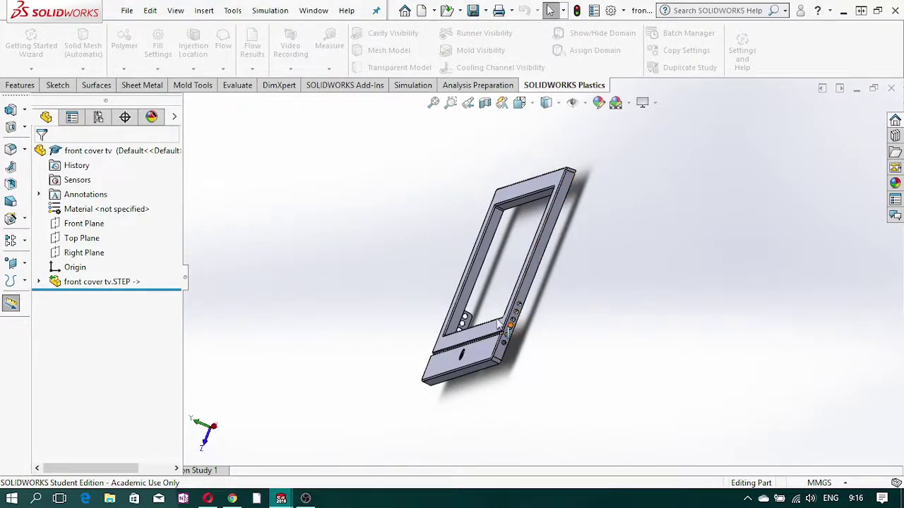
{"action": "middle_click_drag", "start_coordinate": [507, 330], "coordinate": [489, 313]}
{"action": "mouse_move", "coordinate": [554, 348]}
{"action": "middle_mouse_down"}
{"action": "mouse_move", "coordinate": [552, 332]}
{"action": "mouse_move", "coordinate": [502, 297]}
{"action": "mouse_move", "coordinate": [535, 290]}
{"action": "mouse_move", "coordinate": [544, 301]}
{"action": "middle_mouse_up"}
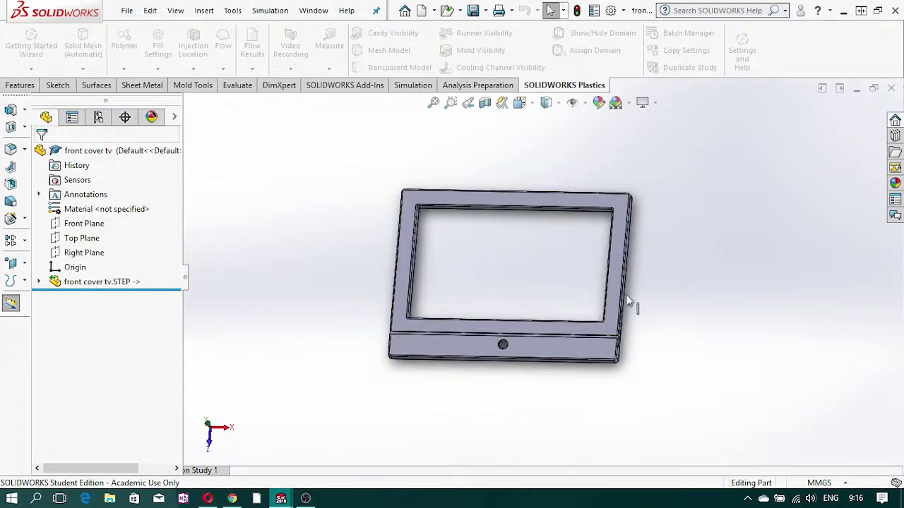
{"action": "mouse_move", "coordinate": [626, 294]}
{"action": "middle_mouse_down"}
{"action": "mouse_move", "coordinate": [552, 278]}
{"action": "mouse_move", "coordinate": [467, 302]}
{"action": "middle_mouse_up"}
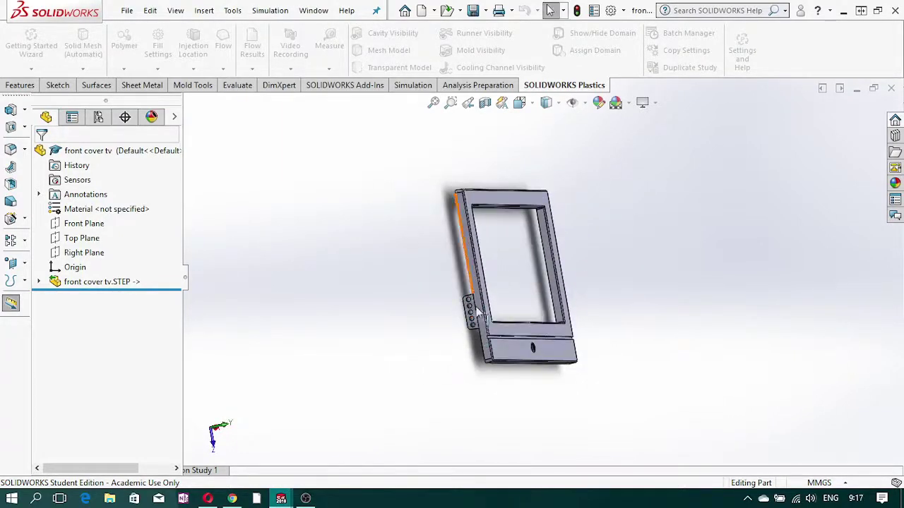
{"action": "mouse_move", "coordinate": [473, 336]}
{"action": "middle_mouse_down"}
{"action": "mouse_move", "coordinate": [520, 288]}
{"action": "mouse_move", "coordinate": [579, 325]}
{"action": "middle_mouse_up"}
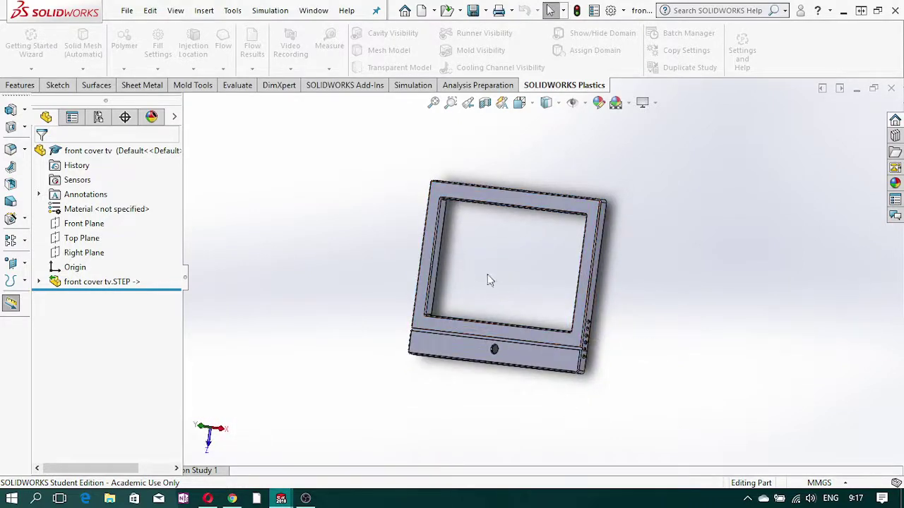
{"action": "mouse_move", "coordinate": [536, 296]}
{"action": "middle_mouse_down"}
{"action": "mouse_move", "coordinate": [484, 262]}
{"action": "mouse_move", "coordinate": [566, 293]}
{"action": "middle_mouse_up"}
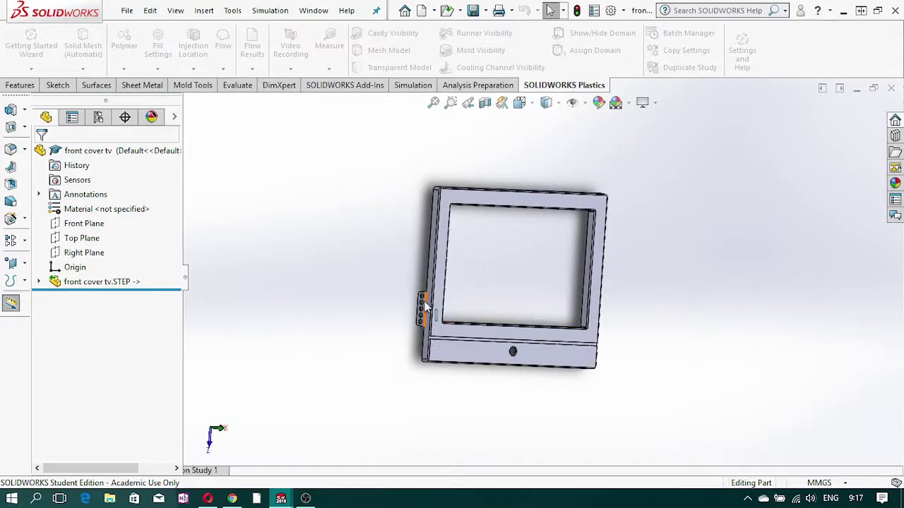
{"action": "mouse_move", "coordinate": [509, 301]}
{"action": "middle_mouse_down"}
{"action": "mouse_move", "coordinate": [504, 260]}
{"action": "mouse_move", "coordinate": [453, 280]}
{"action": "mouse_move", "coordinate": [462, 306]}
{"action": "mouse_move", "coordinate": [490, 307]}
{"action": "middle_mouse_up"}
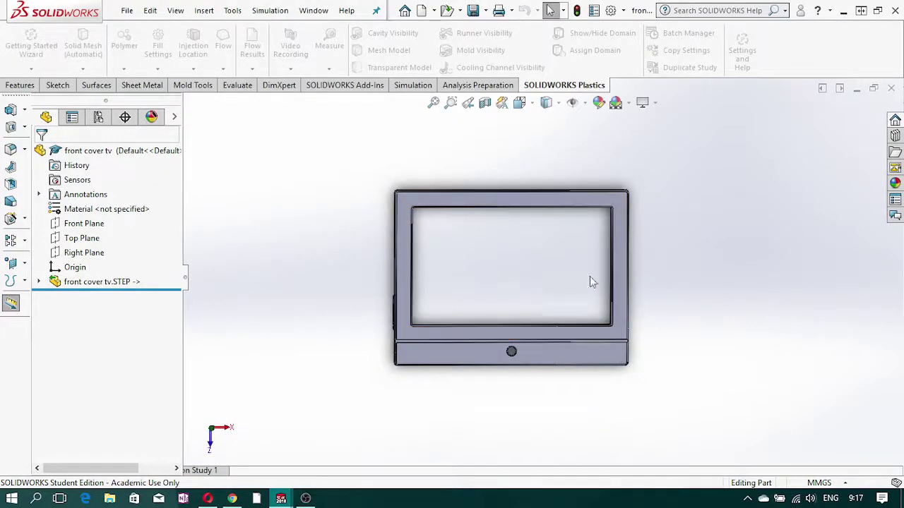
{"action": "mouse_move", "coordinate": [513, 298]}
{"action": "middle_mouse_down"}
{"action": "mouse_move", "coordinate": [504, 255]}
{"action": "mouse_move", "coordinate": [487, 248]}
{"action": "mouse_move", "coordinate": [498, 180]}
{"action": "mouse_move", "coordinate": [464, 246]}
{"action": "mouse_move", "coordinate": [472, 262]}
{"action": "mouse_move", "coordinate": [433, 261]}
{"action": "mouse_move", "coordinate": [493, 240]}
{"action": "mouse_move", "coordinate": [557, 243]}
{"action": "mouse_move", "coordinate": [595, 207]}
{"action": "mouse_move", "coordinate": [591, 250]}
{"action": "mouse_move", "coordinate": [580, 230]}
{"action": "mouse_move", "coordinate": [490, 236]}
{"action": "mouse_move", "coordinate": [475, 206]}
{"action": "mouse_move", "coordinate": [492, 235]}
{"action": "mouse_move", "coordinate": [571, 233]}
{"action": "mouse_move", "coordinate": [501, 188]}
{"action": "mouse_move", "coordinate": [506, 294]}
{"action": "mouse_move", "coordinate": [527, 288]}
{"action": "middle_mouse_up"}
{"action": "middle_click_drag", "start_coordinate": [451, 298], "coordinate": [435, 295]}
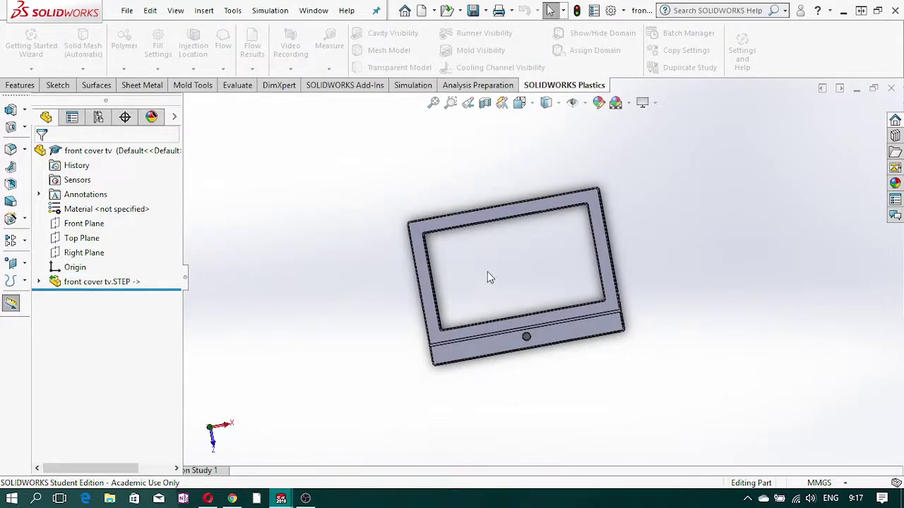
{"action": "mouse_move", "coordinate": [533, 311]}
{"action": "middle_mouse_down"}
{"action": "mouse_move", "coordinate": [523, 232]}
{"action": "mouse_move", "coordinate": [529, 242]}
{"action": "mouse_move", "coordinate": [545, 213]}
{"action": "middle_mouse_up"}
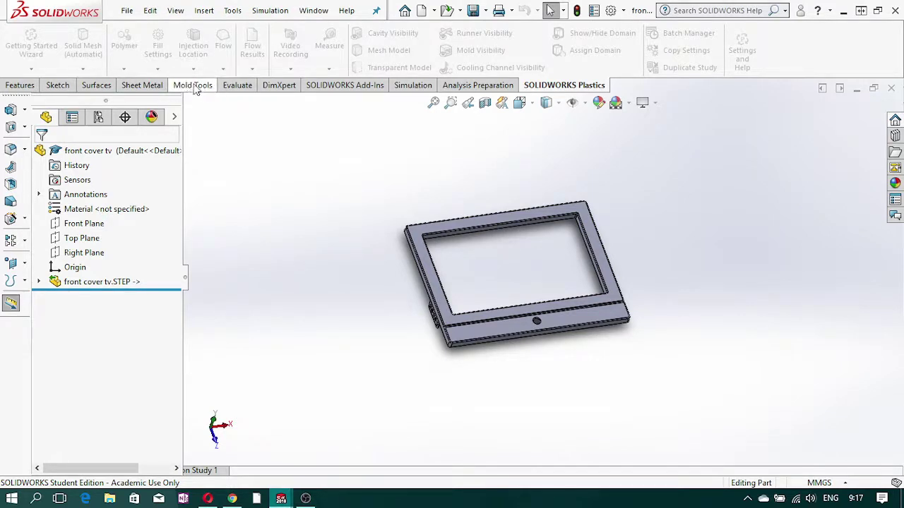
Enable the Mold Tools command set, then switch the CommandManager back to Features.
{"action": "left_click", "coordinate": [197, 87]}
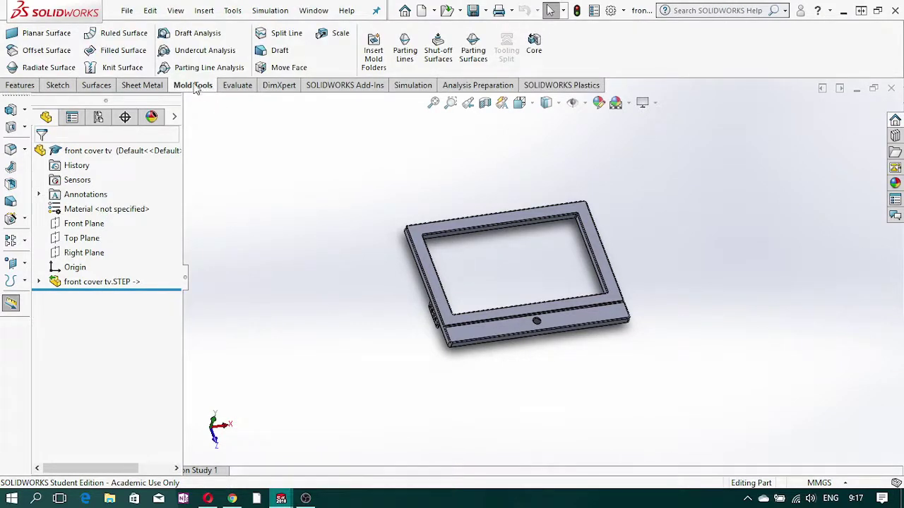
{"action": "right_click", "coordinate": [198, 87]}
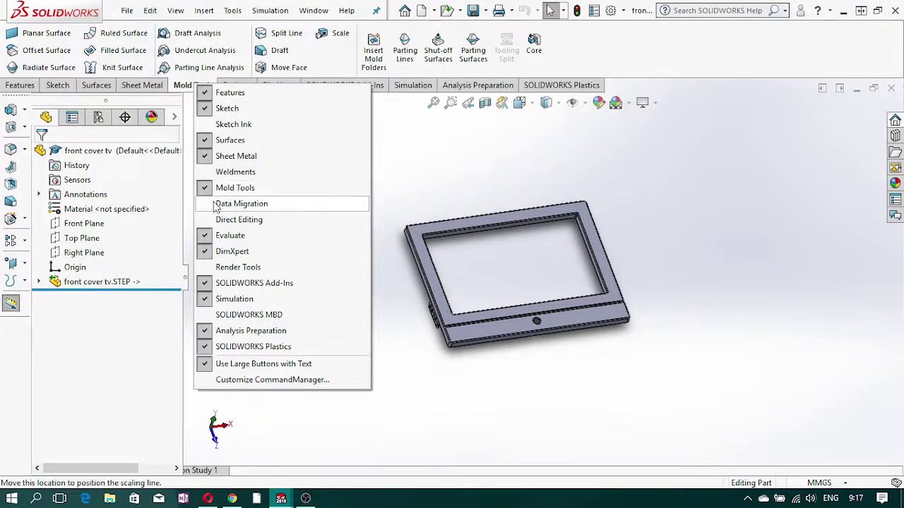
{"action": "left_click", "coordinate": [620, 48]}
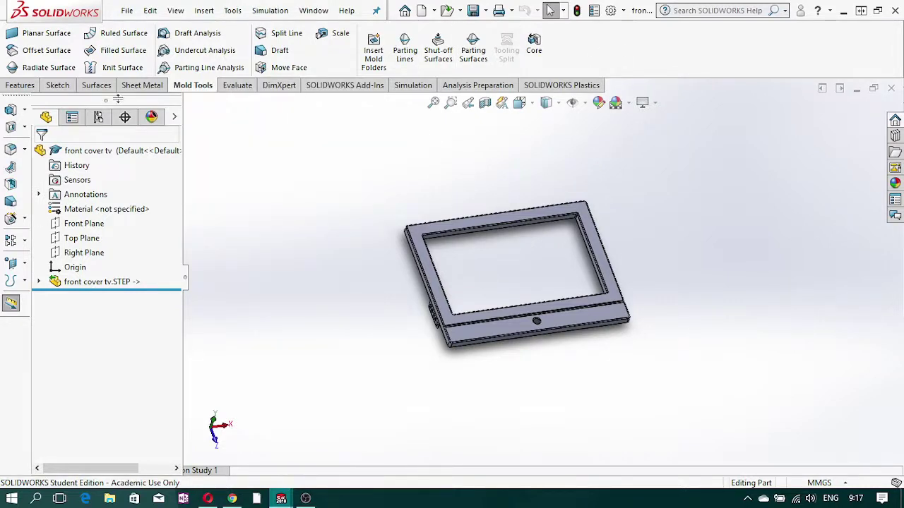
{"action": "left_click", "coordinate": [18, 87]}
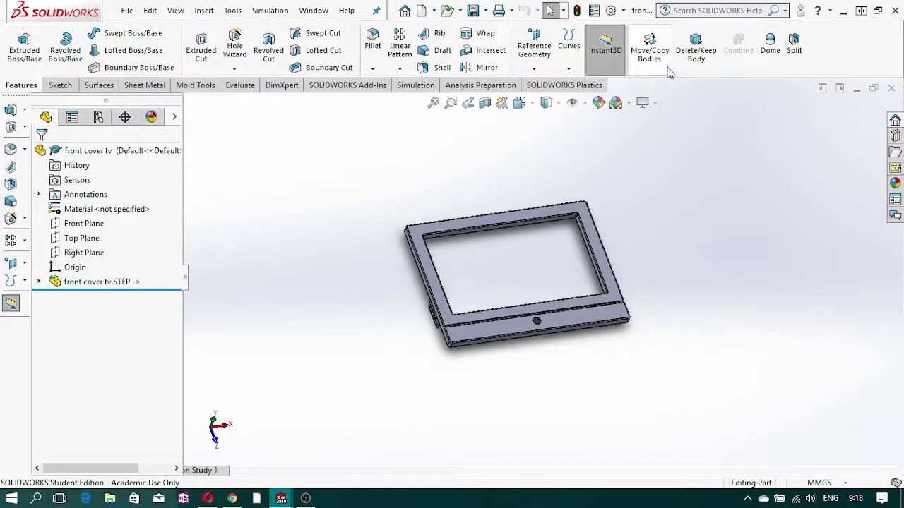
{"action": "right_click", "coordinate": [843, 68]}
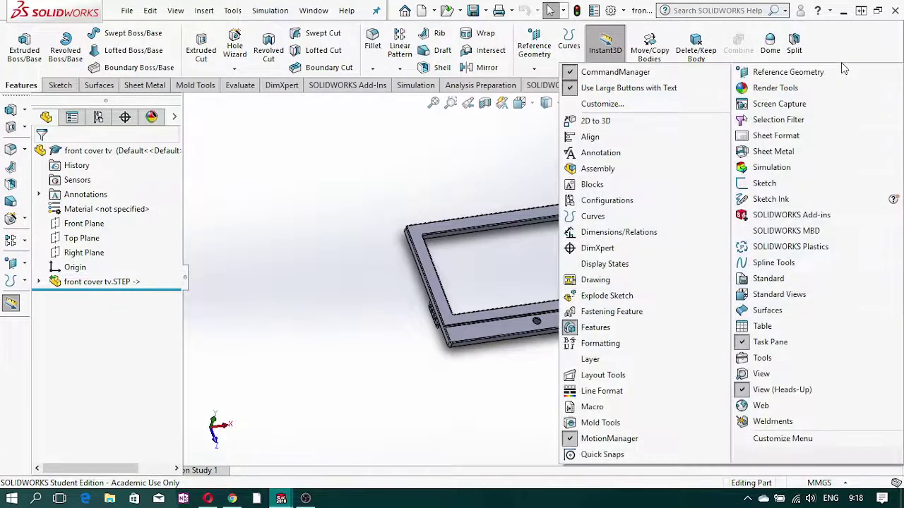
{"action": "left_click", "coordinate": [600, 103]}
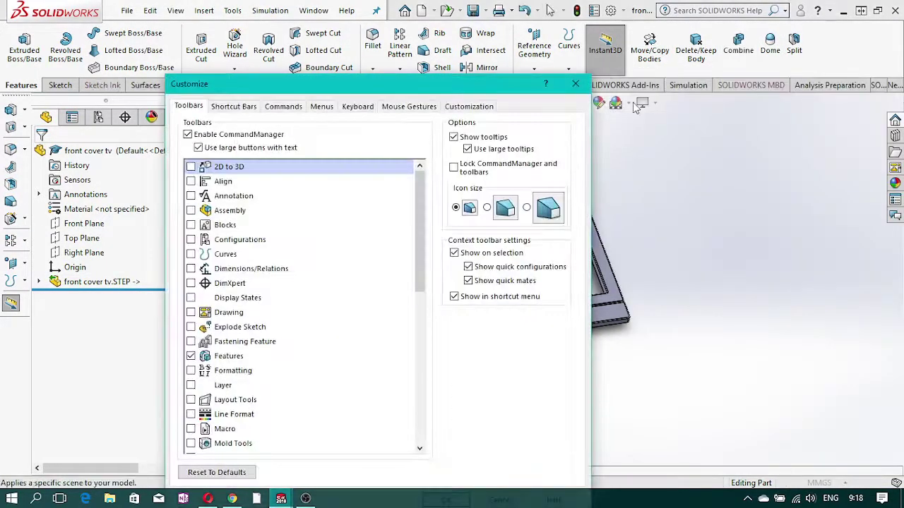
{"action": "left_click", "coordinate": [283, 107]}
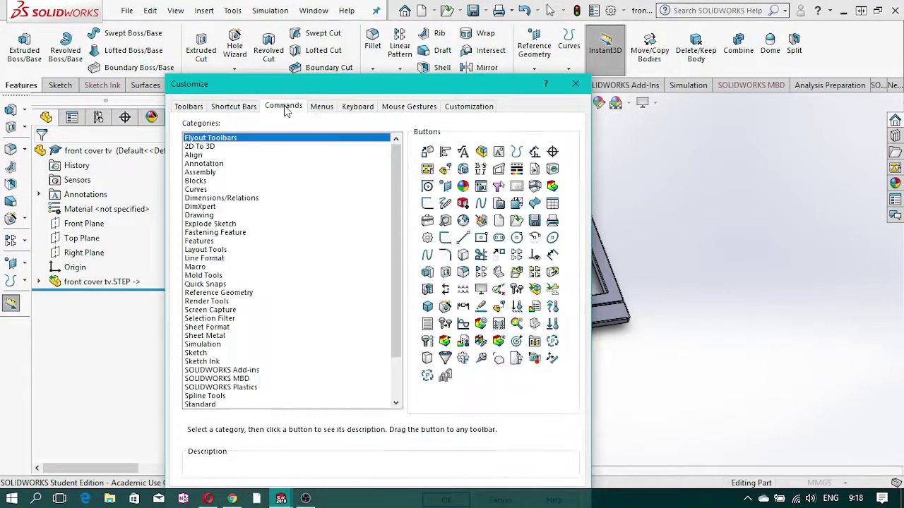
{"action": "left_click", "coordinate": [201, 242]}
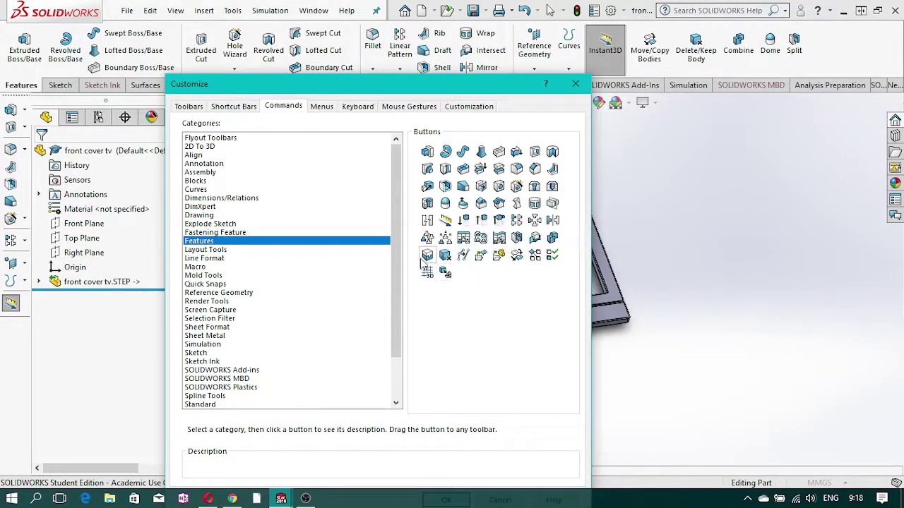
{"action": "left_click_drag", "start_coordinate": [428, 257], "coordinate": [833, 60]}
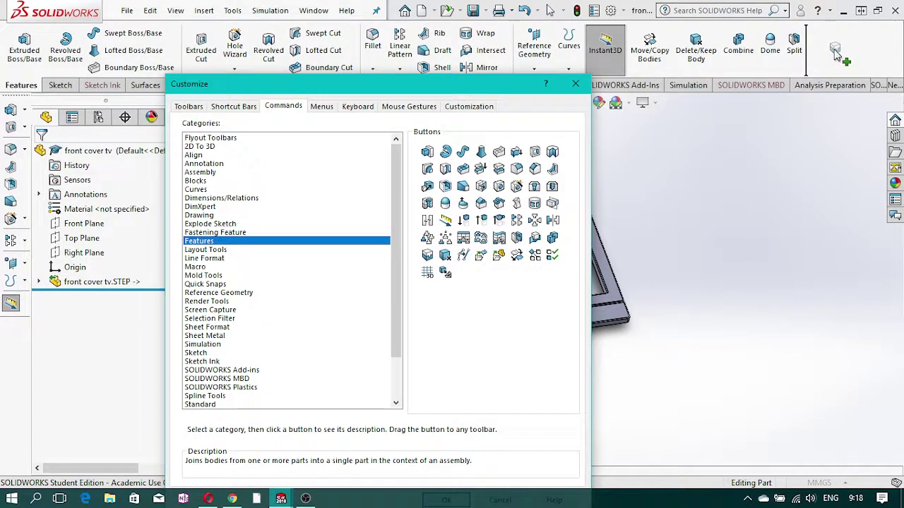
{"action": "left_click_drag", "start_coordinate": [835, 57], "coordinate": [426, 260]}
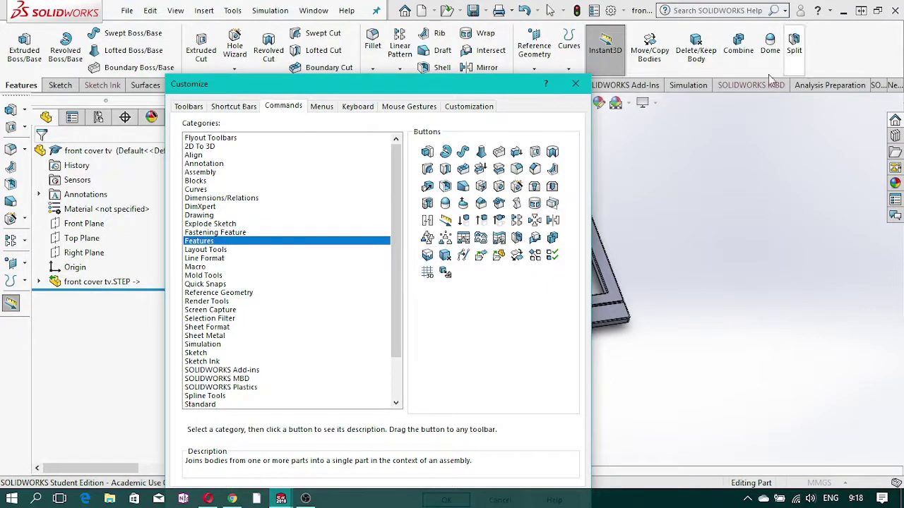
{"action": "left_click_drag", "start_coordinate": [552, 88], "coordinate": [517, 34]}
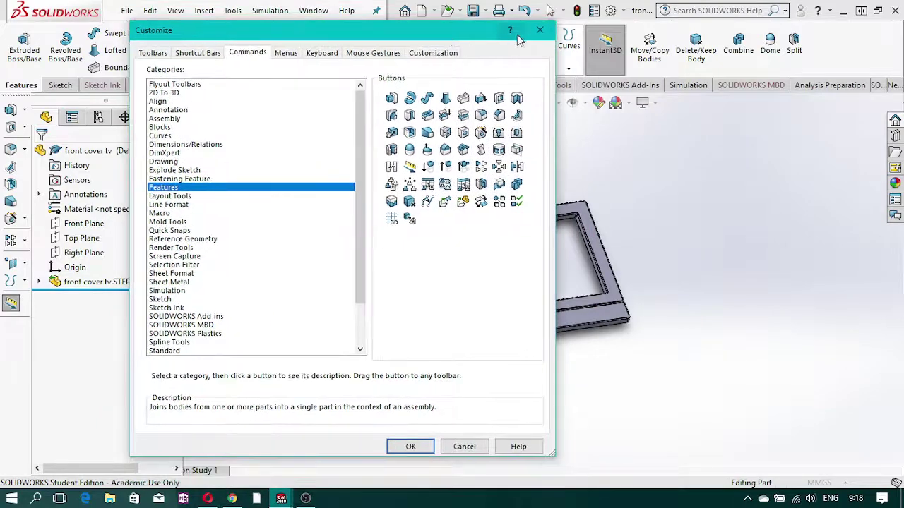
{"action": "left_click", "coordinate": [540, 31]}
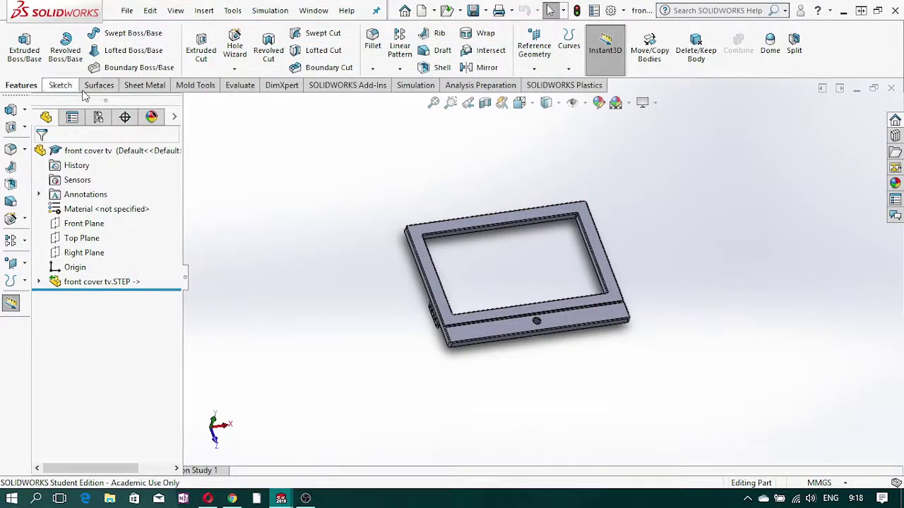
Switch the CommandManager to Mold Tools to reach Scale and Parting Lines.
{"action": "left_click", "coordinate": [200, 88]}
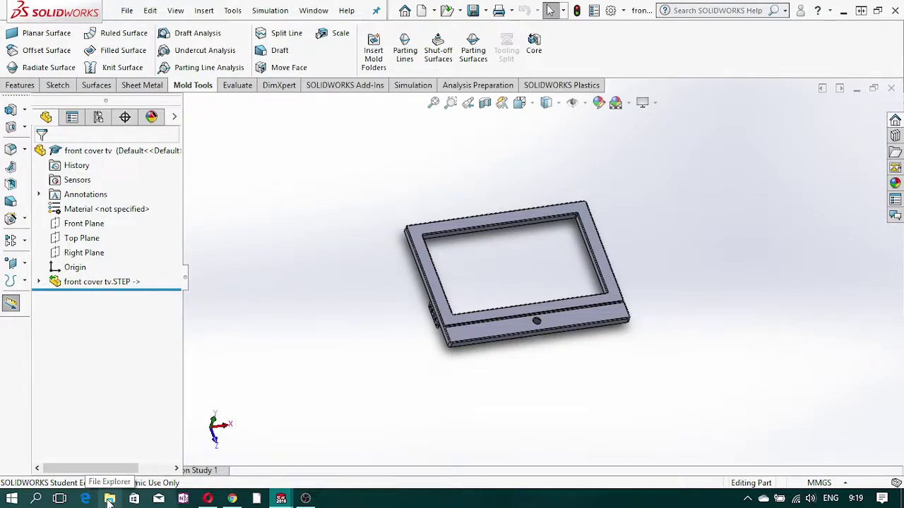
In File Explorer, expand the STORAGE (D:) drive and its course materials folder.
{"action": "left_click", "coordinate": [109, 500]}
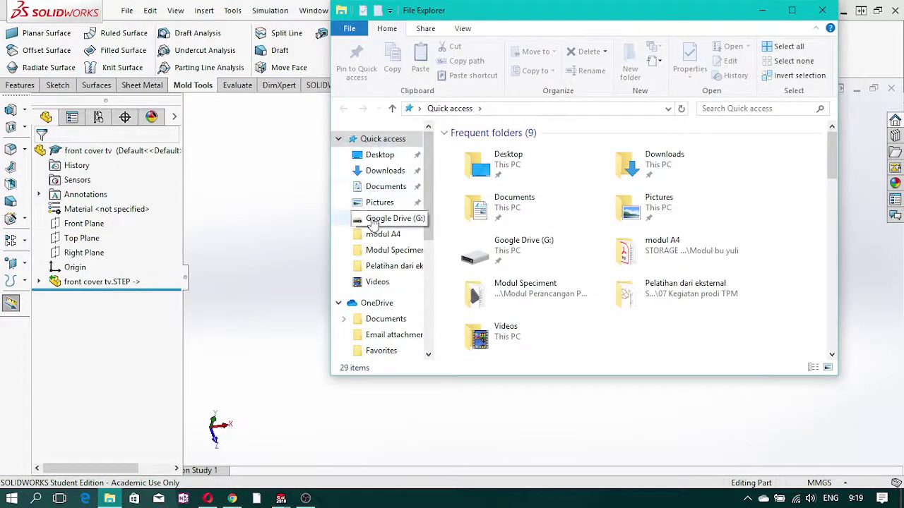
{"action": "scroll", "coordinate": [406, 264], "scroll_direction": "down", "scroll_amount": 1}
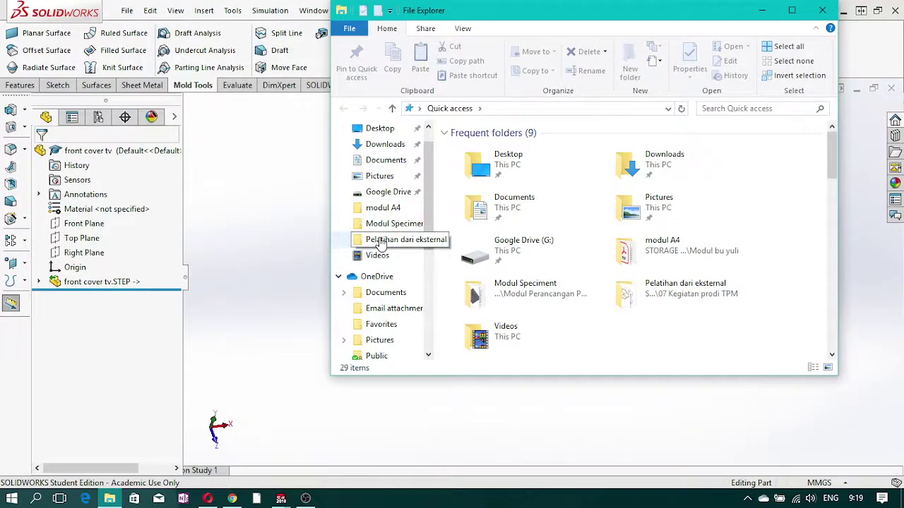
{"action": "scroll", "coordinate": [381, 244], "scroll_direction": "up", "scroll_amount": 1}
{"action": "scroll", "coordinate": [381, 243], "scroll_direction": "down", "scroll_amount": 1}
{"action": "scroll", "coordinate": [381, 248], "scroll_direction": "down", "scroll_amount": 1}
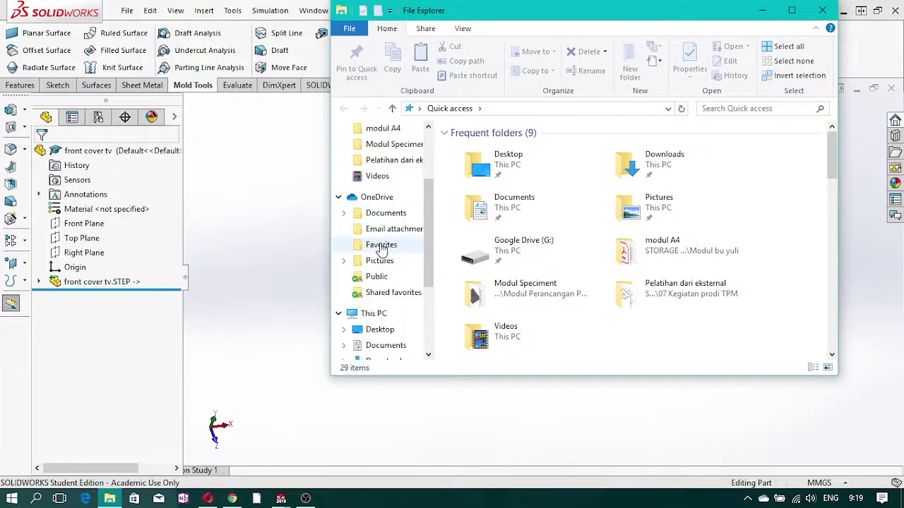
{"action": "scroll", "coordinate": [381, 250], "scroll_direction": "down", "scroll_amount": 2}
{"action": "scroll", "coordinate": [381, 254], "scroll_direction": "down", "scroll_amount": 1}
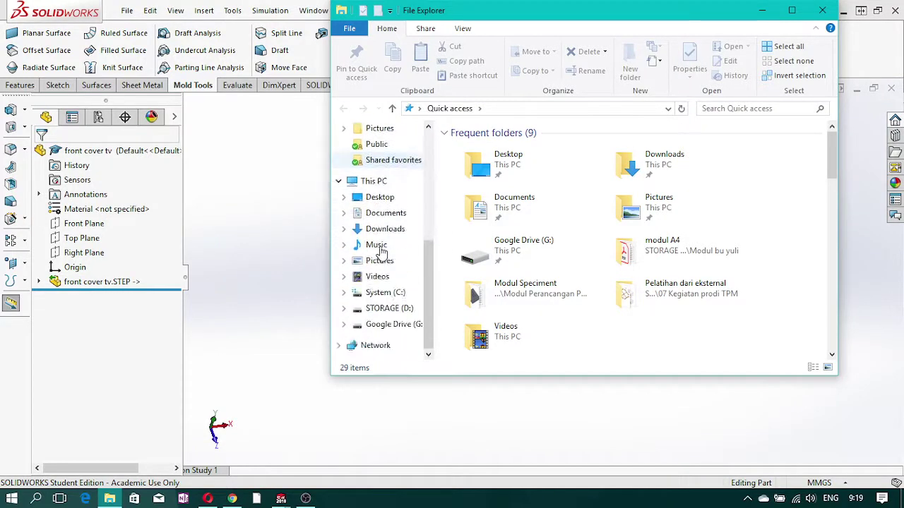
{"action": "left_click", "coordinate": [346, 314]}
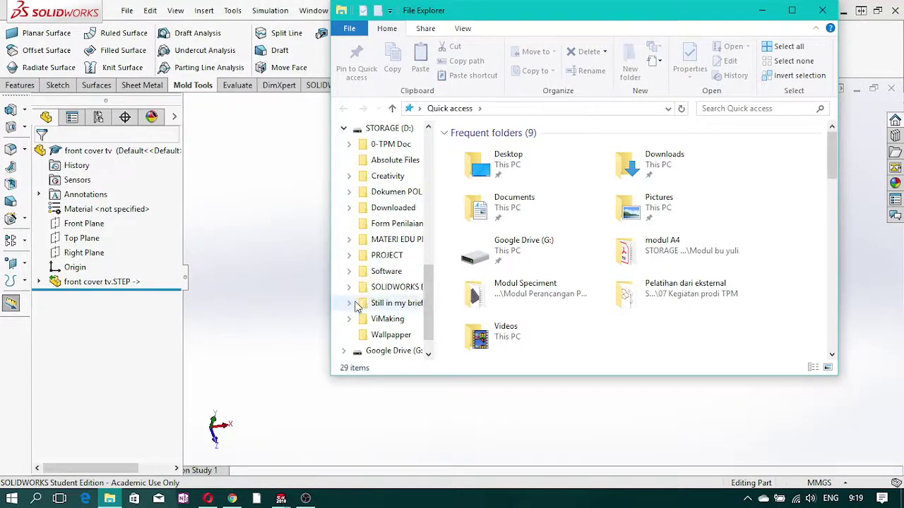
{"action": "left_click", "coordinate": [348, 239]}
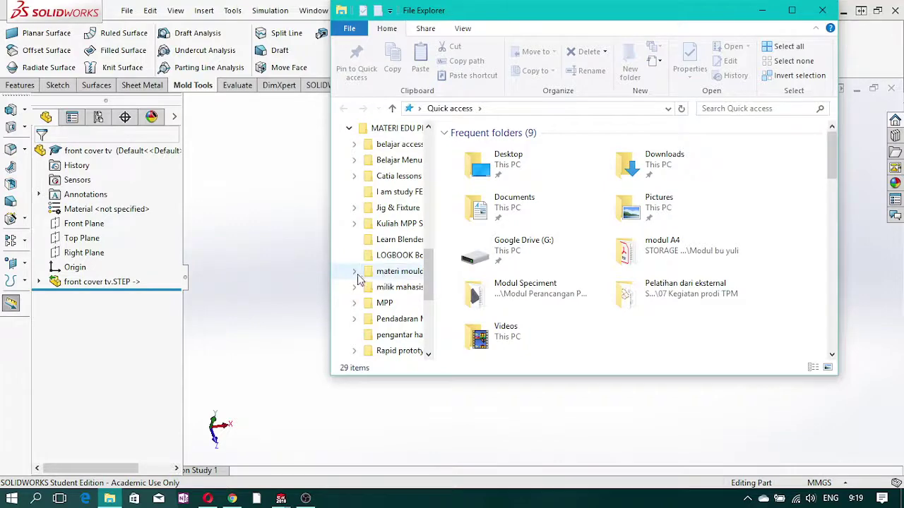
Go through materi moulding, Mould Design tk 2 and misumi tecnical data molds to open Technical data molds katalog.pdf.
{"action": "left_click", "coordinate": [353, 272]}
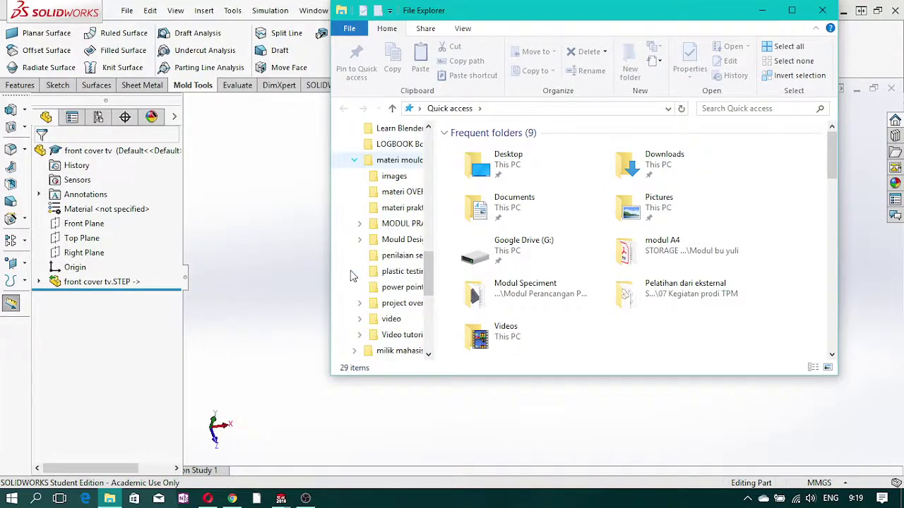
{"action": "left_click", "coordinate": [401, 226]}
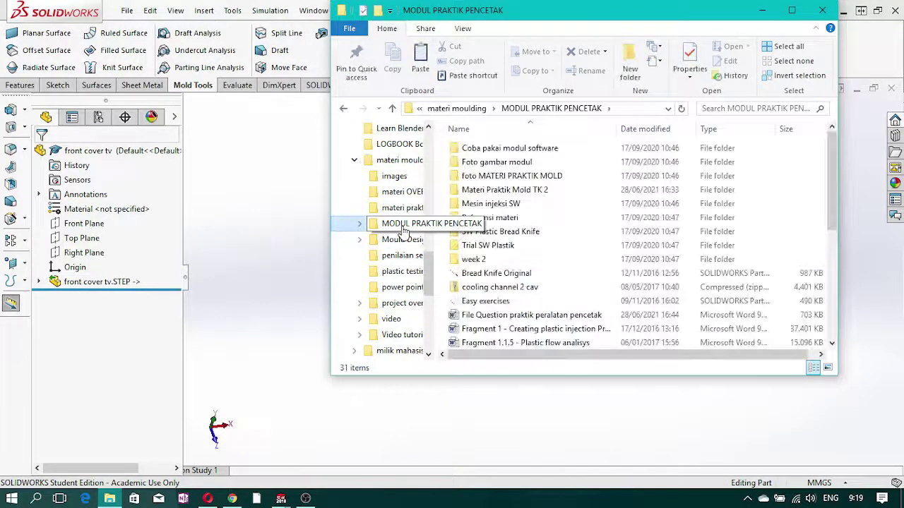
{"action": "left_click", "coordinate": [400, 241]}
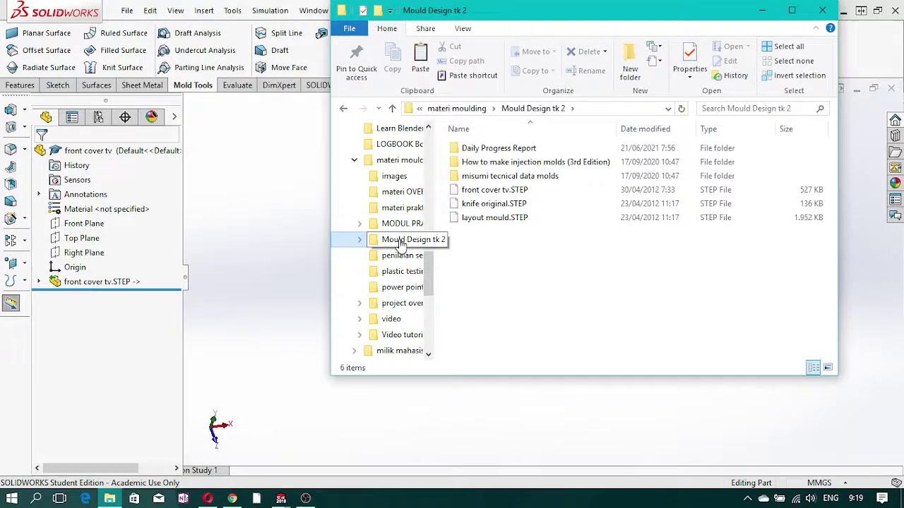
{"action": "double_click", "coordinate": [514, 176]}
{"action": "double_click", "coordinate": [499, 234]}
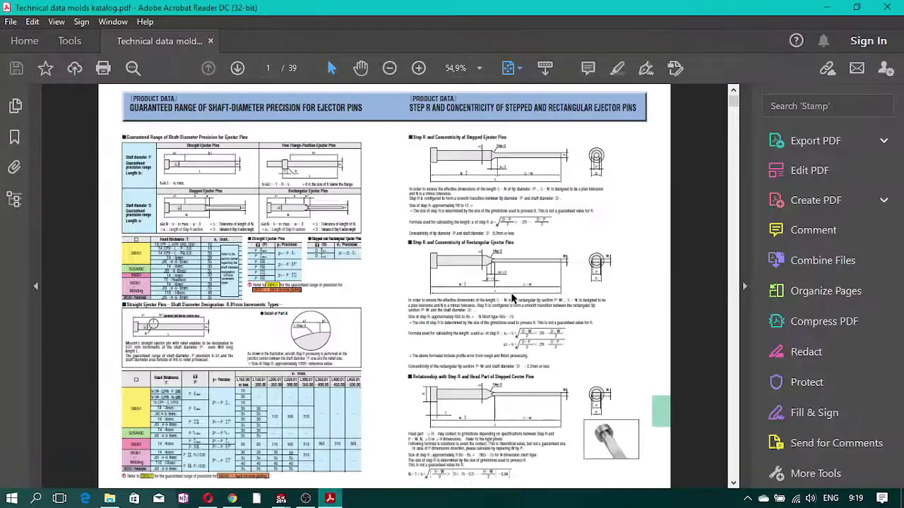
Scroll the catalog to page 37, the Characteristics of Plastic Materials table.
{"action": "scroll", "coordinate": [560, 200], "scroll_direction": "down", "scroll_amount": 4}
{"action": "scroll", "coordinate": [560, 202], "scroll_direction": "down", "scroll_amount": 3}
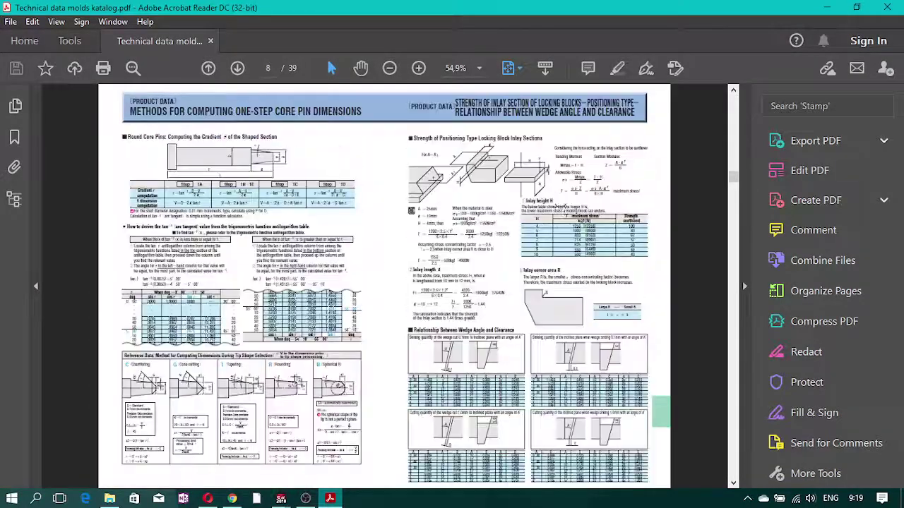
{"action": "scroll", "coordinate": [559, 205], "scroll_direction": "down", "scroll_amount": 3}
{"action": "scroll", "coordinate": [561, 212], "scroll_direction": "down", "scroll_amount": 3}
{"action": "scroll", "coordinate": [560, 207], "scroll_direction": "down", "scroll_amount": 2}
{"action": "scroll", "coordinate": [560, 208], "scroll_direction": "down", "scroll_amount": 4}
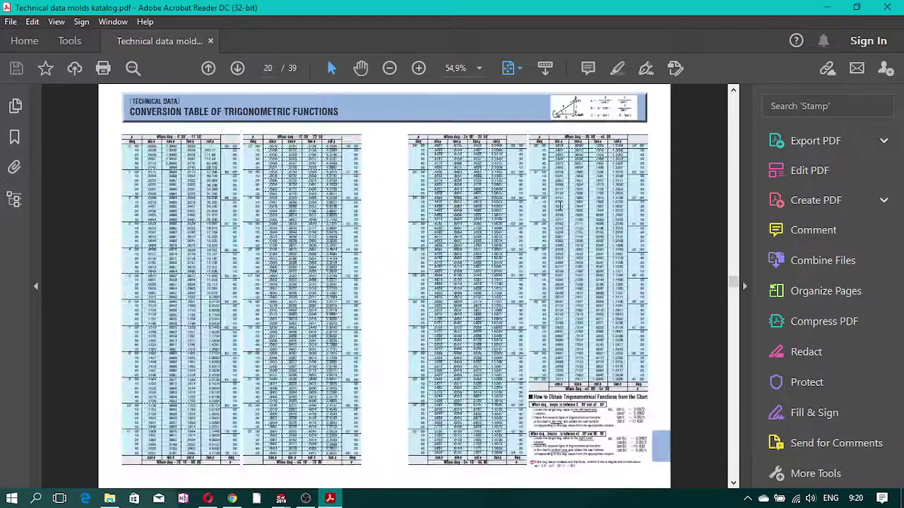
{"action": "scroll", "coordinate": [560, 208], "scroll_direction": "down", "scroll_amount": 2}
{"action": "scroll", "coordinate": [562, 210], "scroll_direction": "down", "scroll_amount": 2}
{"action": "scroll", "coordinate": [560, 210], "scroll_direction": "down", "scroll_amount": 2}
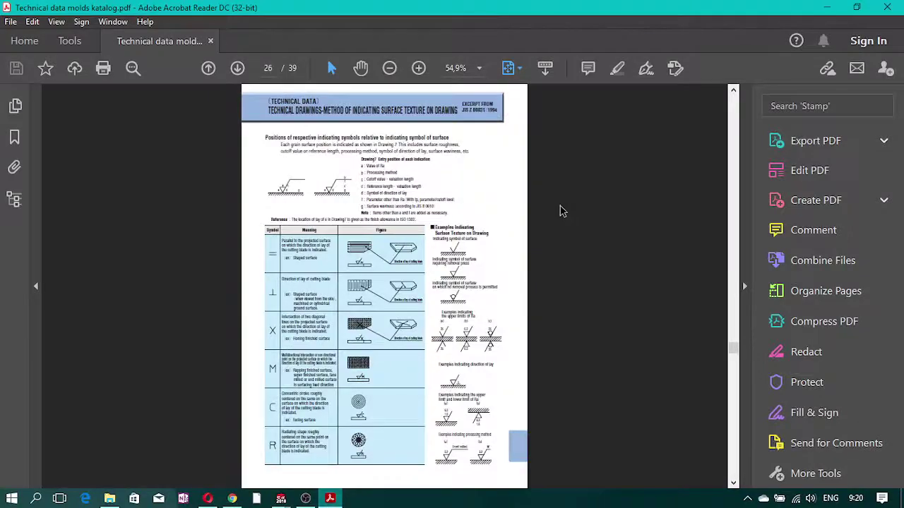
{"action": "scroll", "coordinate": [560, 209], "scroll_direction": "down", "scroll_amount": 5}
{"action": "scroll", "coordinate": [560, 208], "scroll_direction": "down", "scroll_amount": 1}
{"action": "scroll", "coordinate": [560, 205], "scroll_direction": "down", "scroll_amount": 1}
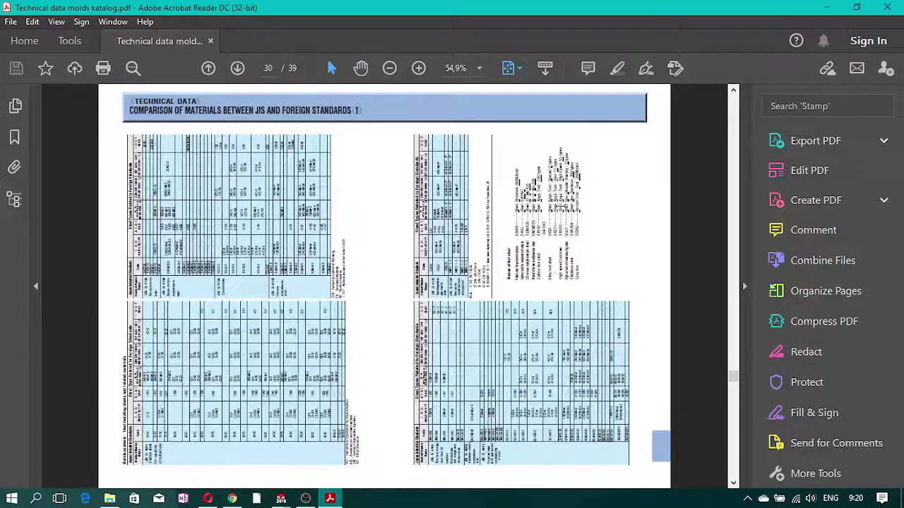
{"action": "scroll", "coordinate": [559, 205], "scroll_direction": "up", "scroll_amount": 1}
{"action": "scroll", "coordinate": [560, 205], "scroll_direction": "down", "scroll_amount": 2}
{"action": "scroll", "coordinate": [560, 206], "scroll_direction": "down", "scroll_amount": 3}
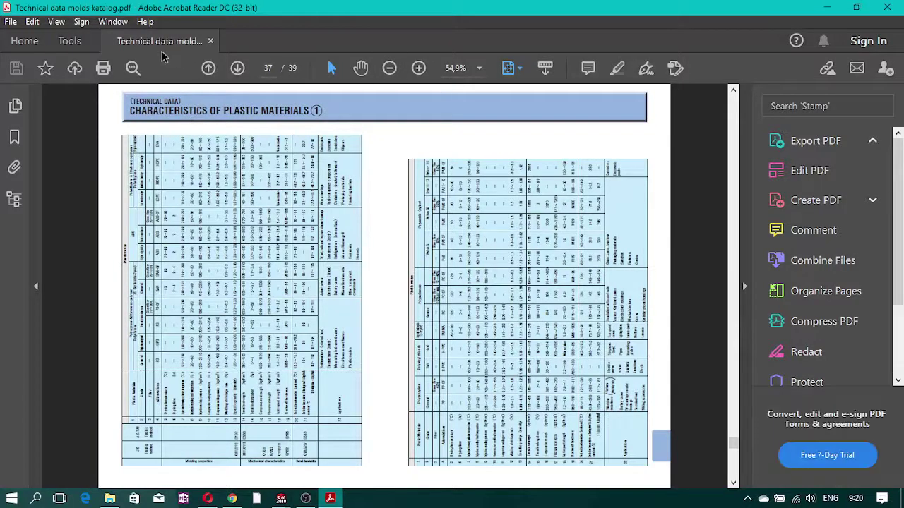
Rotate the sideways table page view so it can be read.
{"action": "left_click", "coordinate": [57, 22]}
{"action": "mouse_move", "coordinate": [106, 42]}
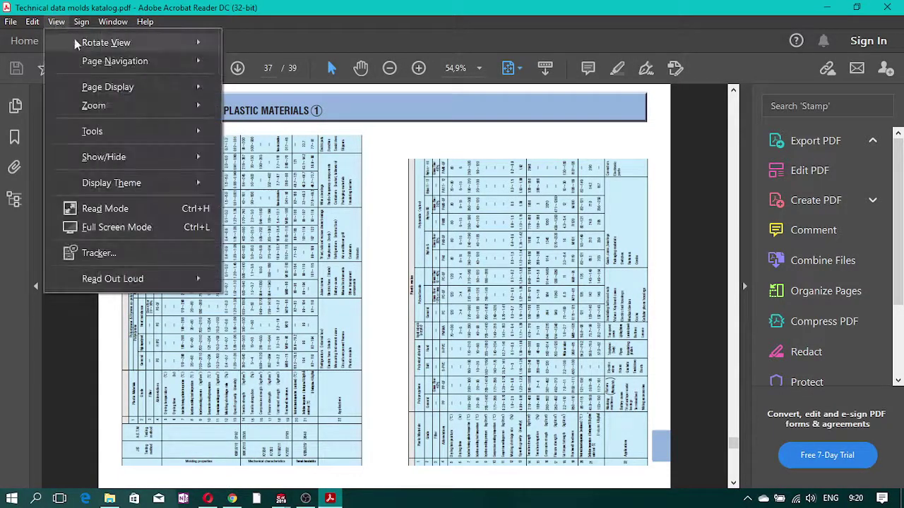
{"action": "left_click", "coordinate": [264, 44]}
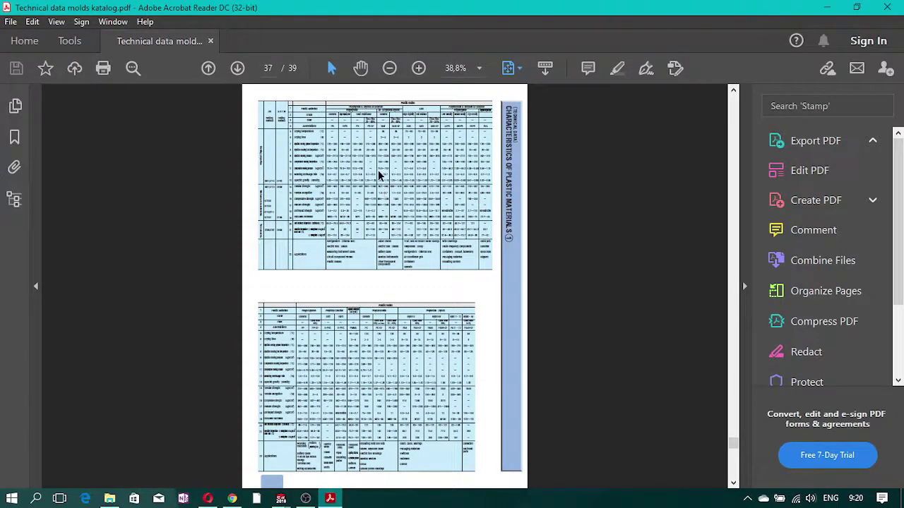
{"action": "key", "text": "ctrl+shift+minus"}
{"action": "key", "text": "ctrl+shift+plus"}
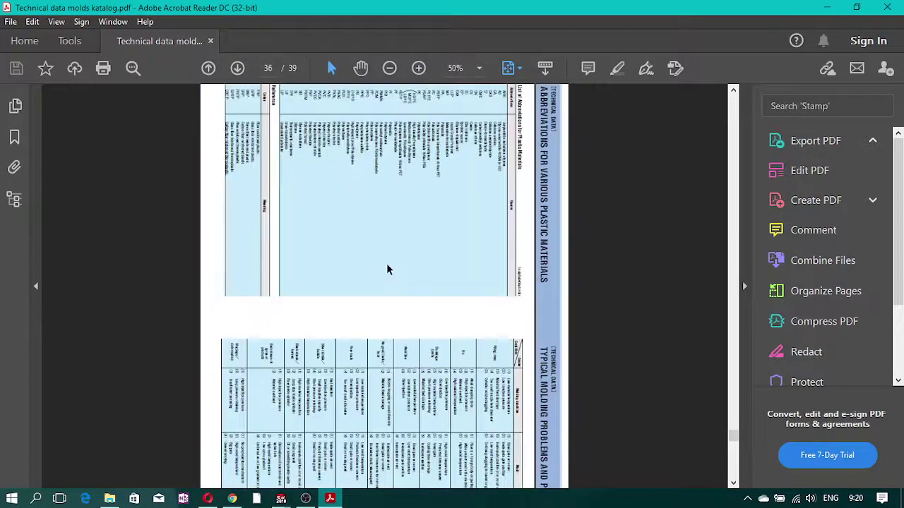
{"action": "scroll", "coordinate": [386, 268], "scroll_direction": "down", "scroll_amount": 1}
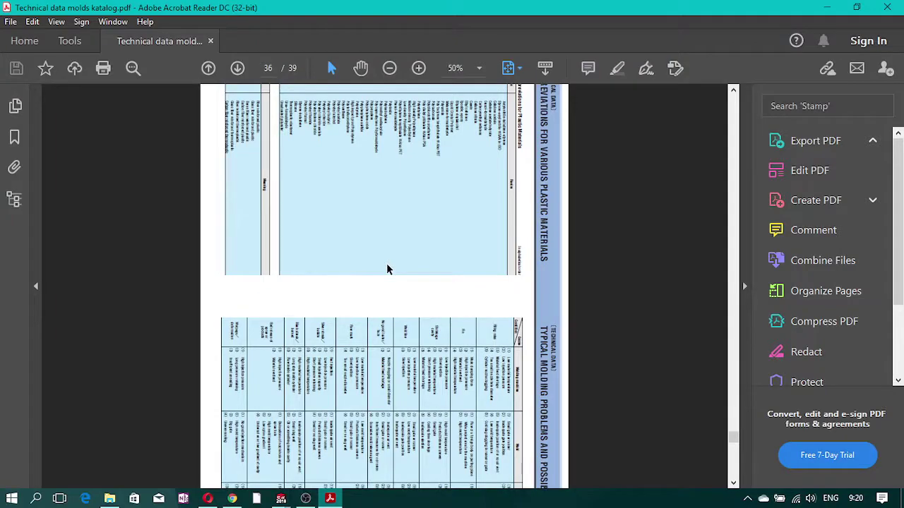
{"action": "key", "text": "ctrl+shift+minus"}
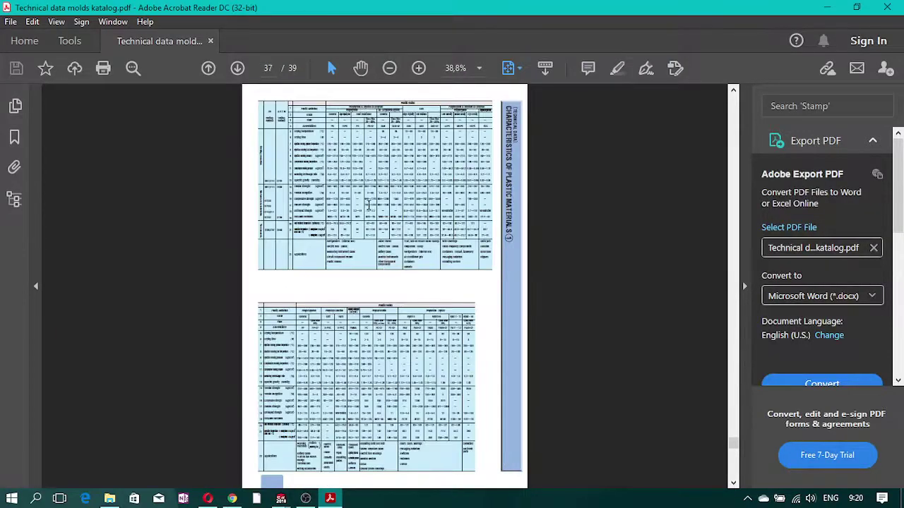
Highlight the ABS column and Molding shrinkage rate row, then minimize the catalog.
{"action": "scroll", "coordinate": [387, 160], "scroll_direction": "up", "scroll_amount": 3, "text": "ctrl"}
{"action": "scroll", "coordinate": [387, 160], "scroll_direction": "up", "scroll_amount": 1, "text": "ctrl"}
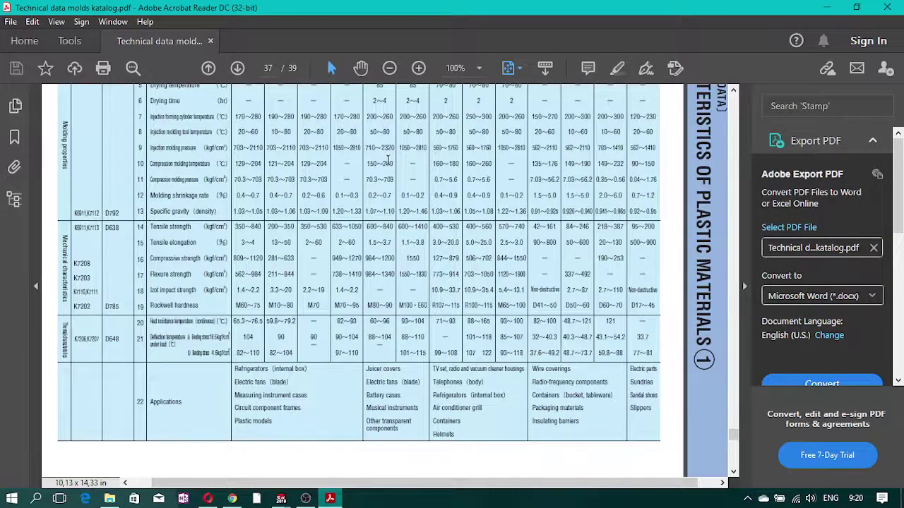
{"action": "scroll", "coordinate": [386, 160], "scroll_direction": "up", "scroll_amount": 1, "text": "ctrl"}
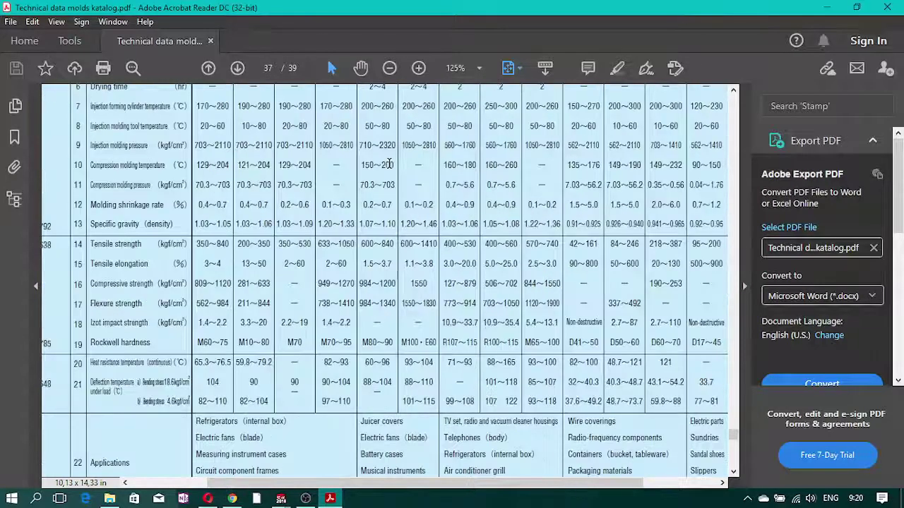
{"action": "scroll", "coordinate": [388, 164], "scroll_direction": "down", "scroll_amount": 1, "text": "ctrl"}
{"action": "scroll", "coordinate": [373, 165], "scroll_direction": "up", "scroll_amount": 2}
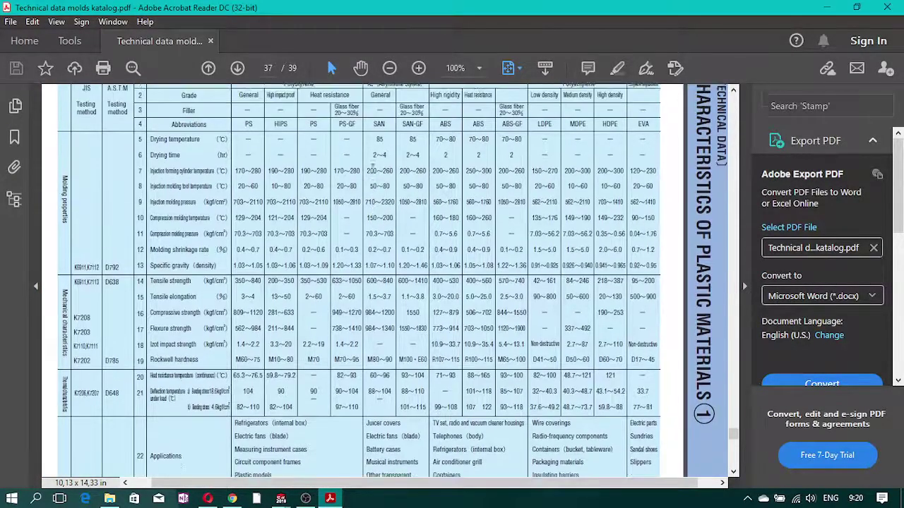
{"action": "scroll", "coordinate": [373, 165], "scroll_direction": "up", "scroll_amount": 1}
{"action": "left_click_drag", "start_coordinate": [434, 148], "coordinate": [473, 146]}
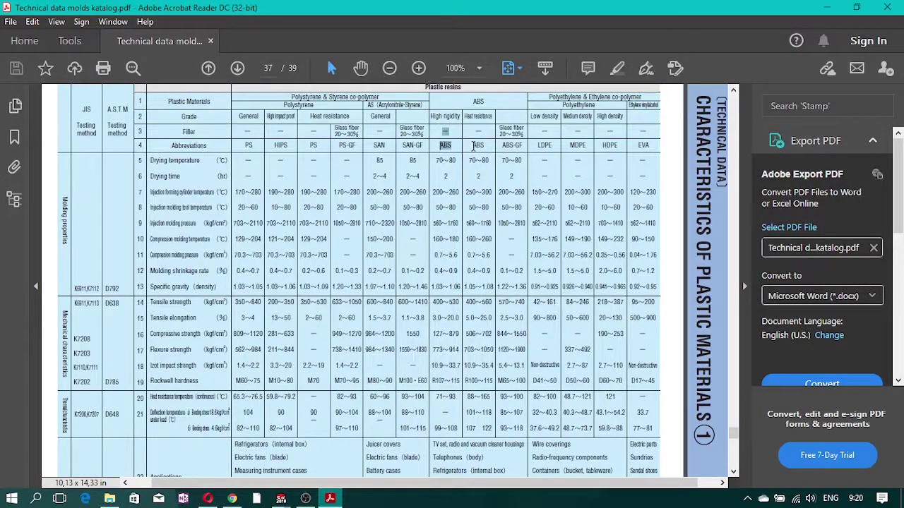
{"action": "left_click", "coordinate": [477, 146]}
{"action": "left_click_drag", "start_coordinate": [148, 269], "coordinate": [210, 271]}
{"action": "left_click", "coordinate": [216, 271]}
{"action": "left_click", "coordinate": [828, 10]}
Minimize File Explorer to return to the front cover tv part in SOLIDWORKS.
{"action": "left_click", "coordinate": [768, 11]}
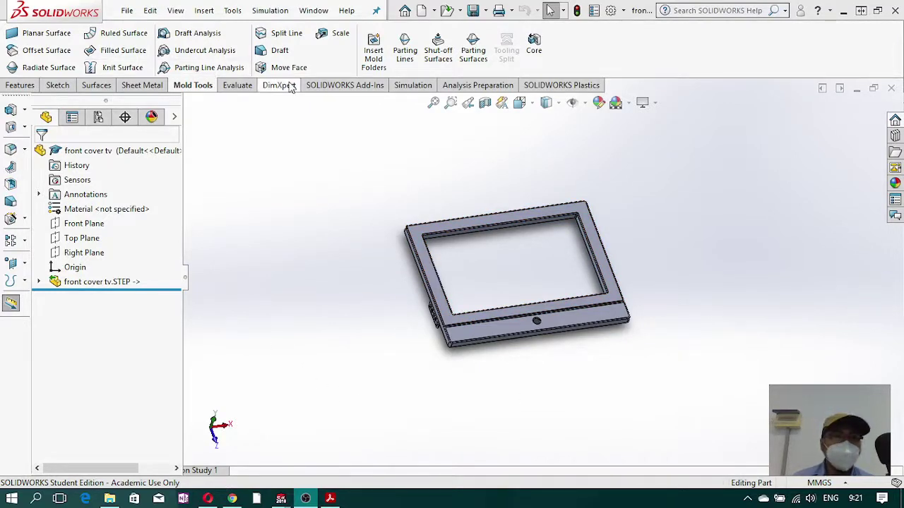
Apply a uniform 1.0065 Scale about the centroid to the front cover tv body.
{"action": "left_click", "coordinate": [336, 37]}
{"action": "type", "text": "1.0065"}
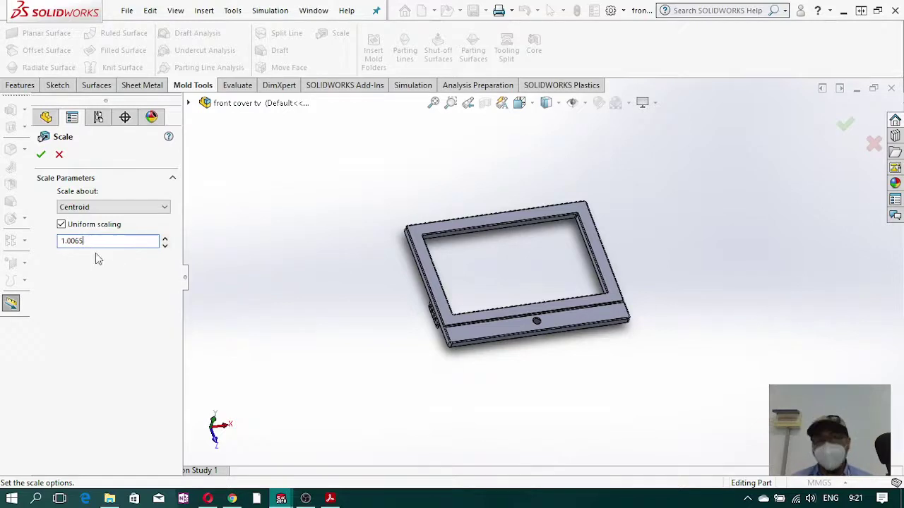
{"action": "left_click", "coordinate": [40, 156]}
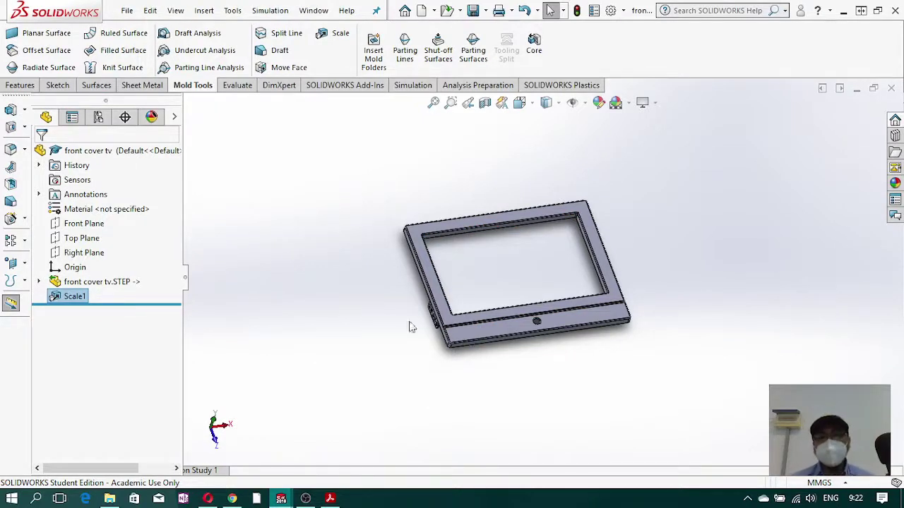
Orbit and zoom the model to inspect the frame's long face against Top Plane.
{"action": "left_click", "coordinate": [82, 238]}
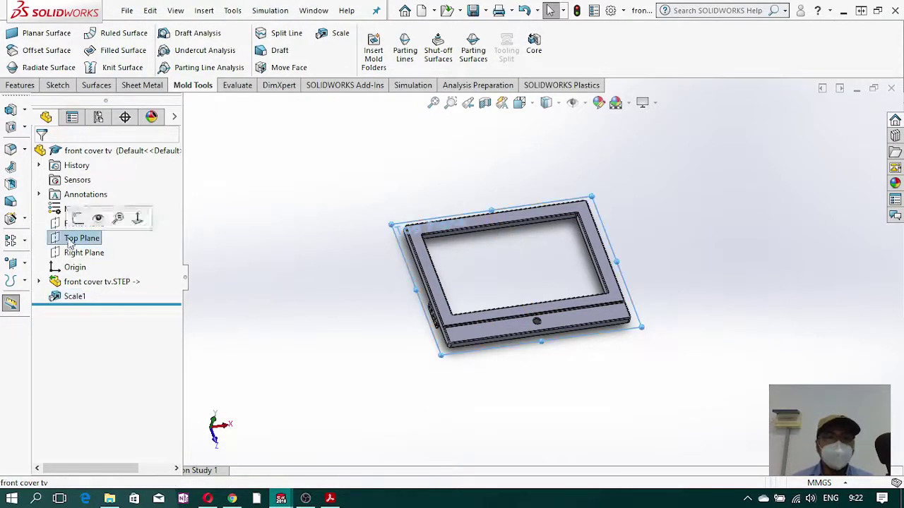
{"action": "mouse_move", "coordinate": [289, 313]}
{"action": "middle_mouse_down"}
{"action": "mouse_move", "coordinate": [342, 277]}
{"action": "mouse_move", "coordinate": [474, 283]}
{"action": "middle_mouse_up"}
{"action": "scroll", "coordinate": [474, 282], "scroll_direction": "up", "scroll_amount": 3}
{"action": "left_click", "coordinate": [528, 283]}
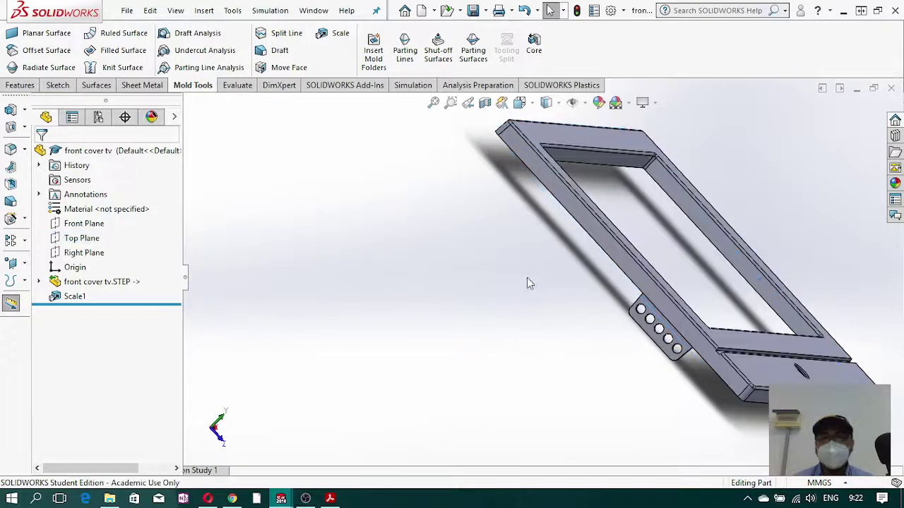
{"action": "middle_click_drag", "start_coordinate": [537, 263], "coordinate": [586, 304]}
{"action": "scroll", "coordinate": [635, 268], "scroll_direction": "down", "scroll_amount": 3}
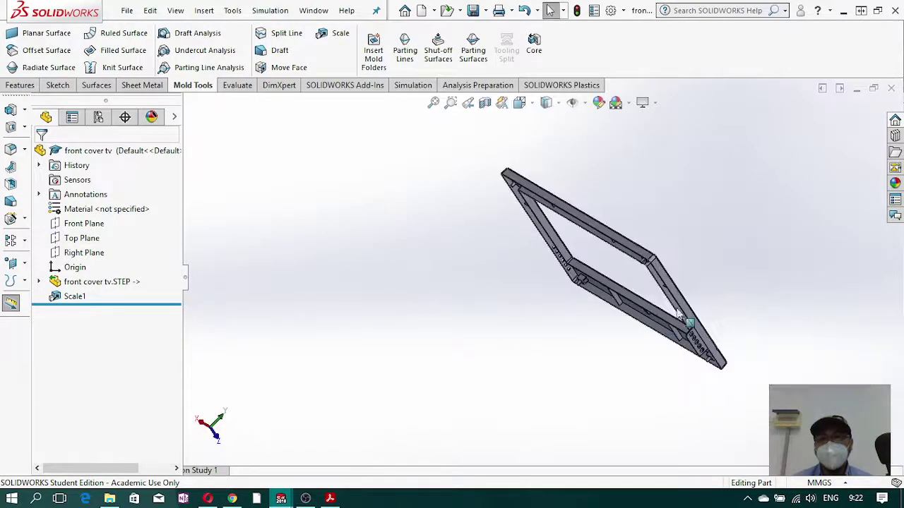
{"action": "scroll", "coordinate": [650, 241], "scroll_direction": "up", "scroll_amount": 2}
{"action": "scroll", "coordinate": [649, 241], "scroll_direction": "up", "scroll_amount": 3}
{"action": "middle_click_drag", "start_coordinate": [569, 243], "coordinate": [567, 185]}
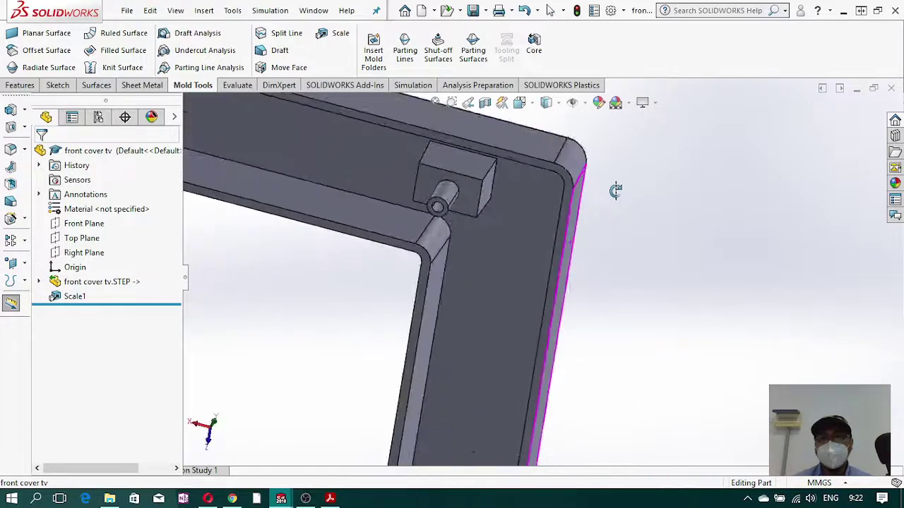
{"action": "left_click", "coordinate": [568, 185]}
{"action": "scroll", "coordinate": [611, 275], "scroll_direction": "down", "scroll_amount": 5}
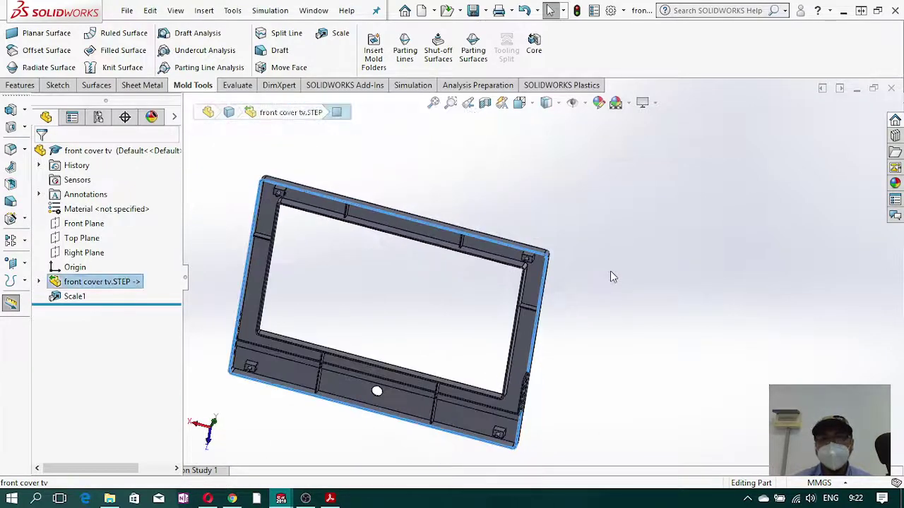
{"action": "scroll", "coordinate": [509, 265], "scroll_direction": "up", "scroll_amount": 3}
{"action": "scroll", "coordinate": [487, 272], "scroll_direction": "up", "scroll_amount": 2}
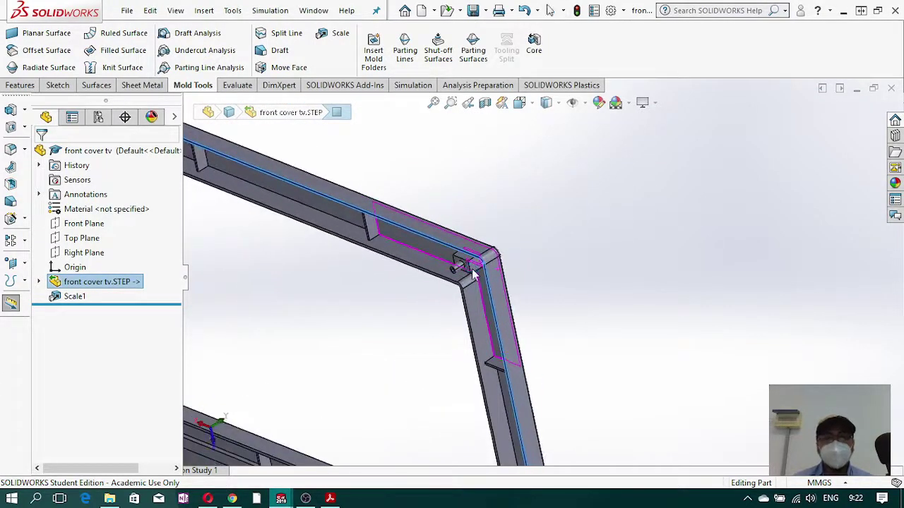
{"action": "scroll", "coordinate": [474, 275], "scroll_direction": "down", "scroll_amount": 5}
{"action": "left_click", "coordinate": [256, 273]}
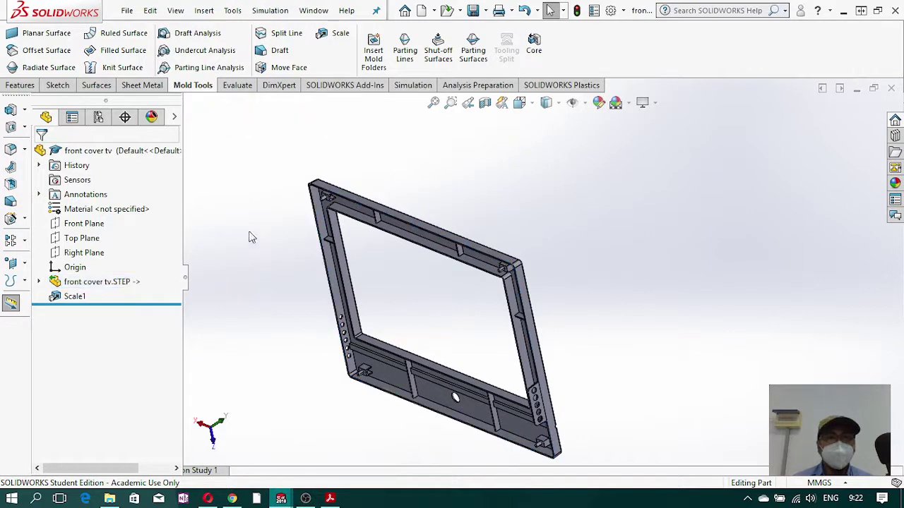
Measure from the frame's long face to Top Plane, reading a 0.07 mm normal distance.
{"action": "left_click", "coordinate": [233, 88]}
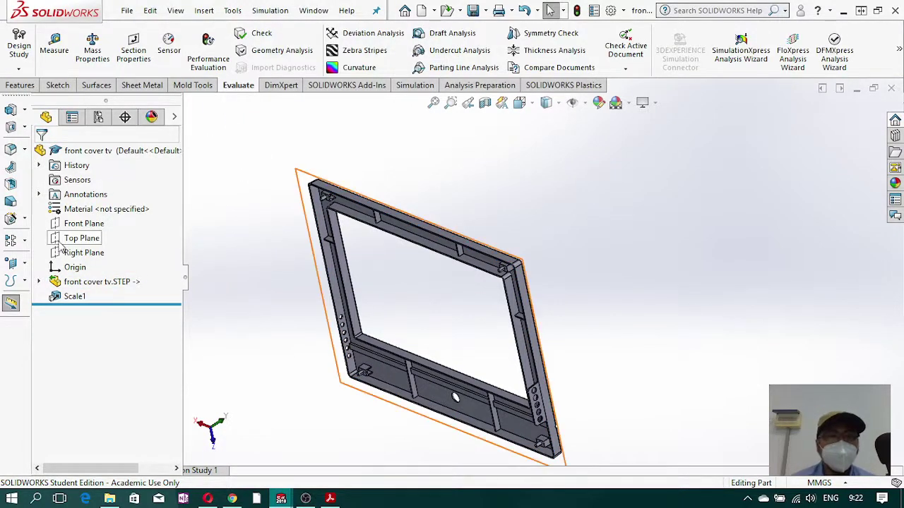
{"action": "left_click", "coordinate": [55, 48]}
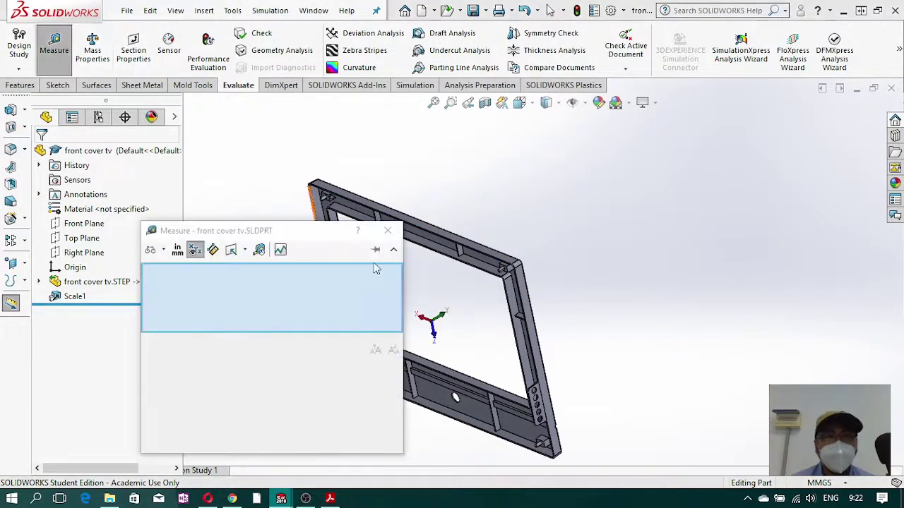
{"action": "scroll", "coordinate": [528, 298], "scroll_direction": "up", "scroll_amount": 3}
{"action": "scroll", "coordinate": [518, 283], "scroll_direction": "up", "scroll_amount": 4}
{"action": "scroll", "coordinate": [608, 194], "scroll_direction": "down", "scroll_amount": 2}
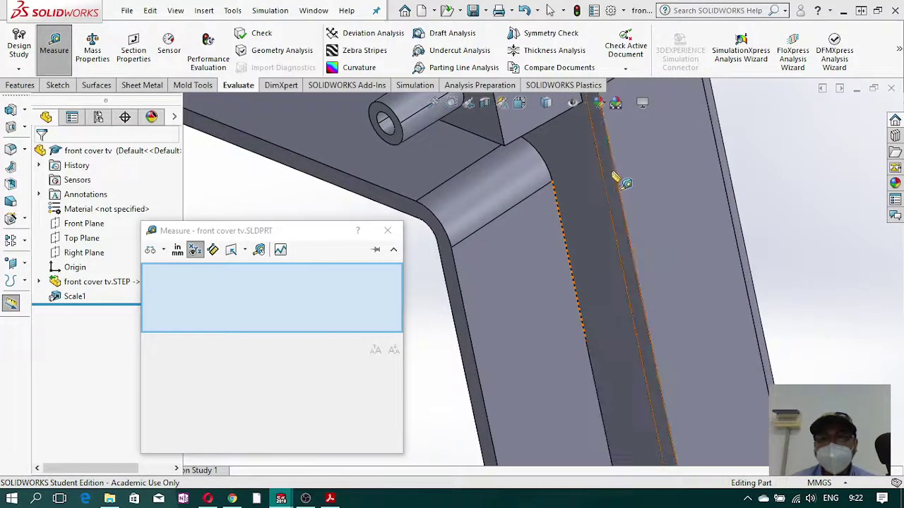
{"action": "left_click", "coordinate": [642, 205]}
{"action": "scroll", "coordinate": [633, 221], "scroll_direction": "down", "scroll_amount": 3}
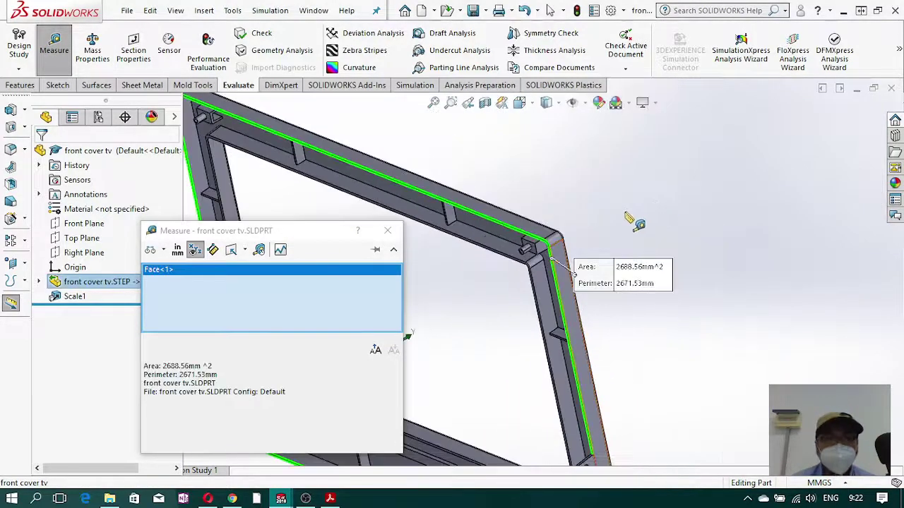
{"action": "left_click", "coordinate": [81, 238]}
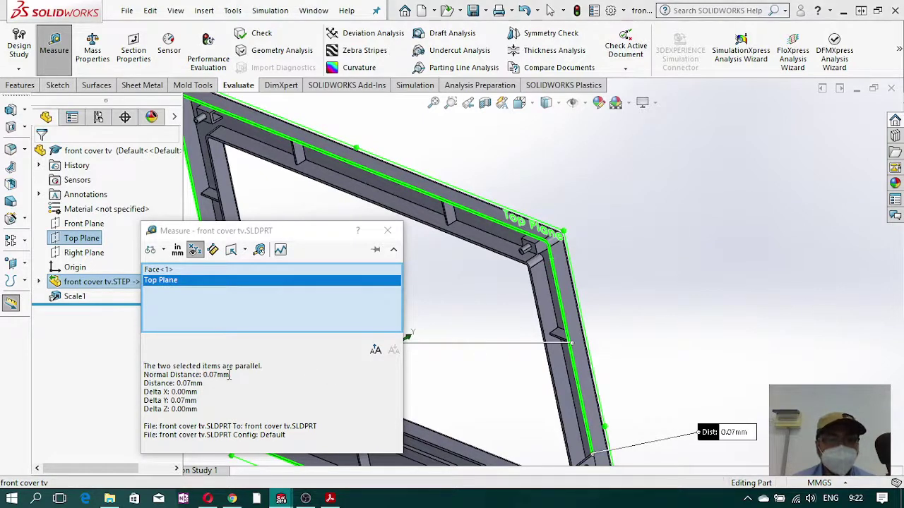
{"action": "left_click", "coordinate": [226, 376]}
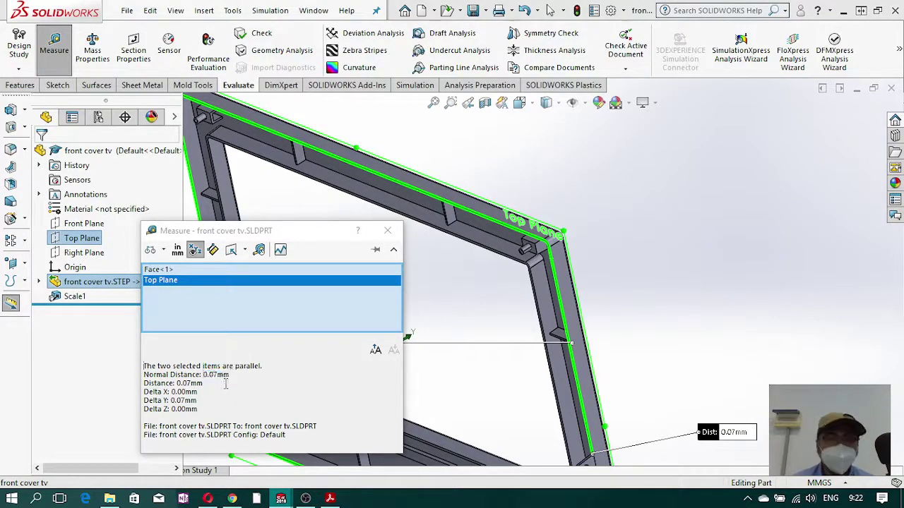
{"action": "left_click", "coordinate": [396, 232]}
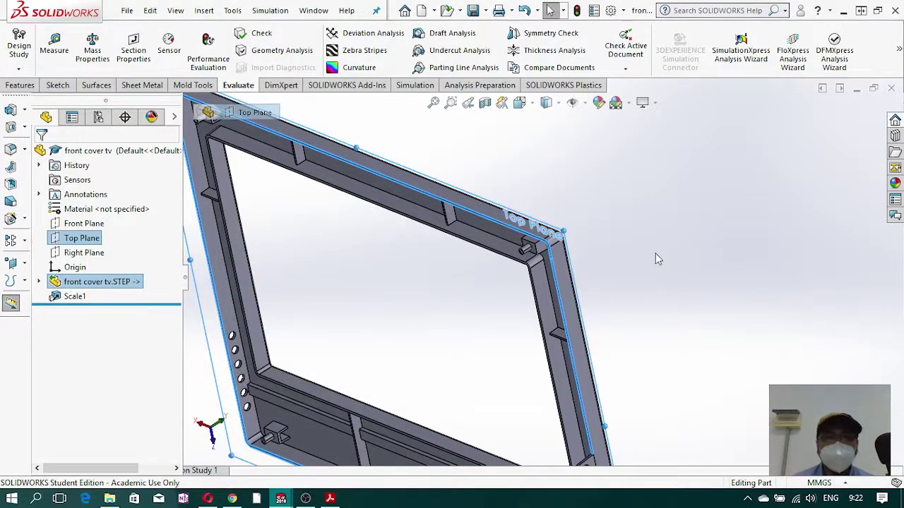
{"action": "key", "text": "z"}
{"action": "key", "text": "z"}
{"action": "key", "text": "z"}
{"action": "left_click", "coordinate": [612, 296]}
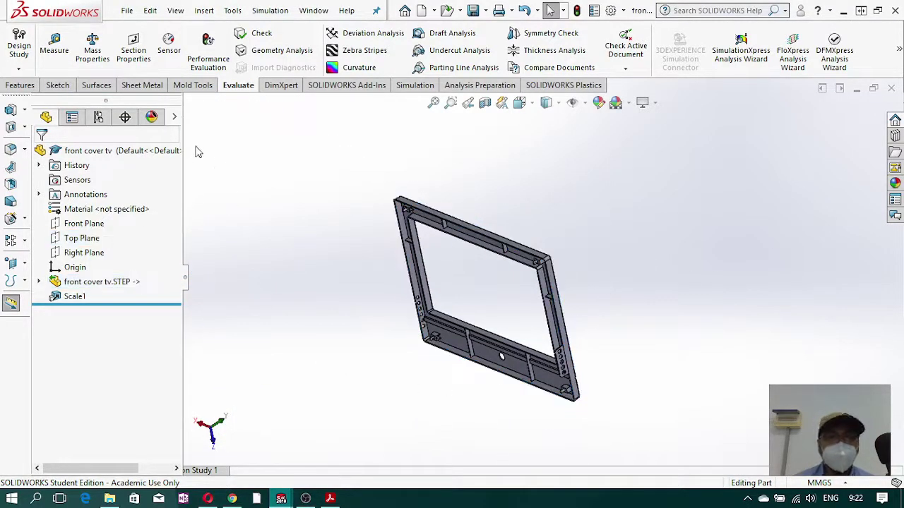
Start Move/Copy Bodies on the scaled Scale1 body in Constraints mode.
{"action": "left_click", "coordinate": [21, 85]}
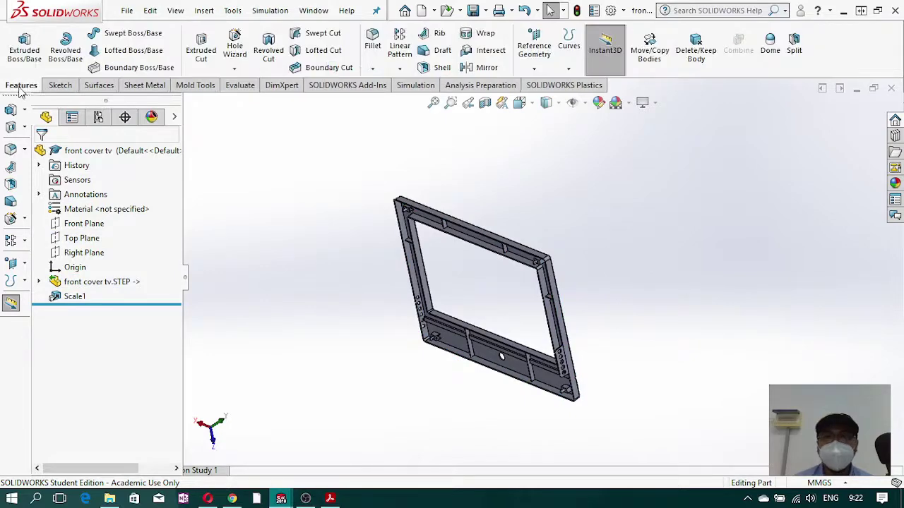
{"action": "left_click", "coordinate": [659, 66]}
{"action": "left_click", "coordinate": [520, 259]}
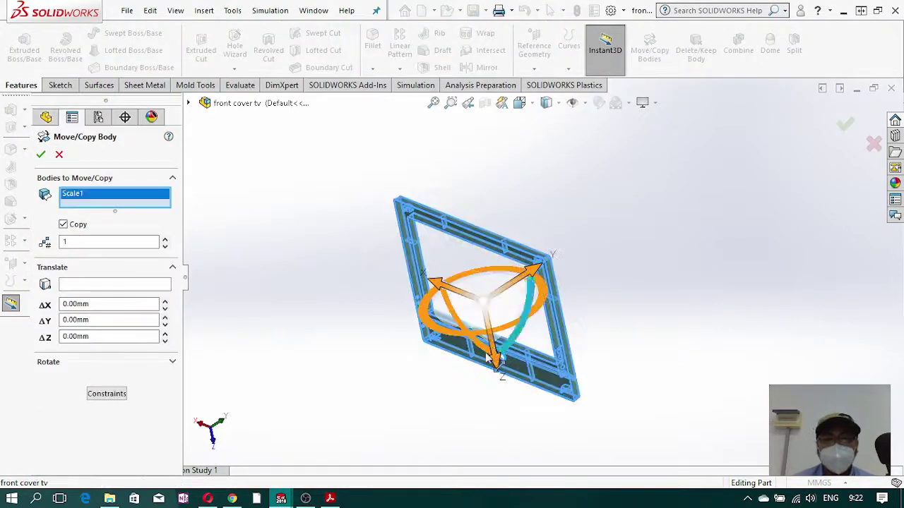
{"action": "left_click", "coordinate": [110, 396]}
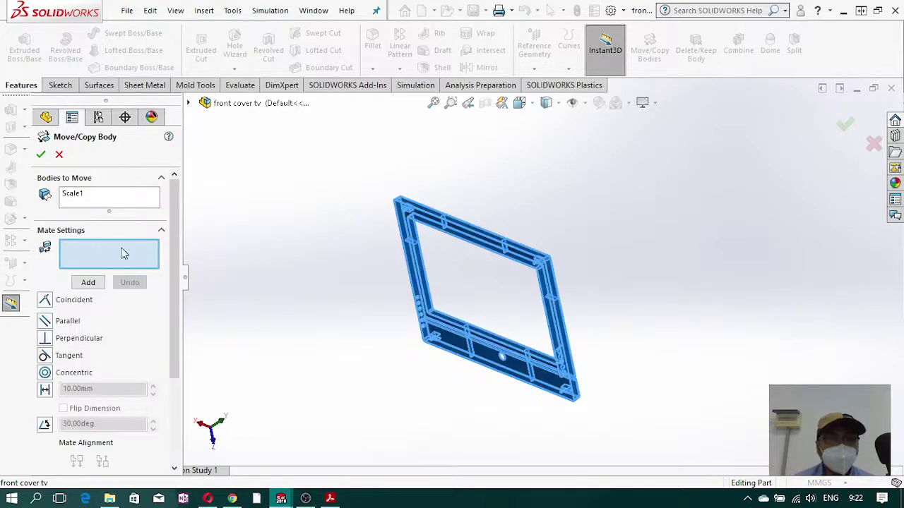
Mate the frame's long face to Top Plane and confirm the body move.
{"action": "scroll", "coordinate": [502, 230], "scroll_direction": "down", "scroll_amount": 3}
{"action": "scroll", "coordinate": [502, 240], "scroll_direction": "down", "scroll_amount": 3}
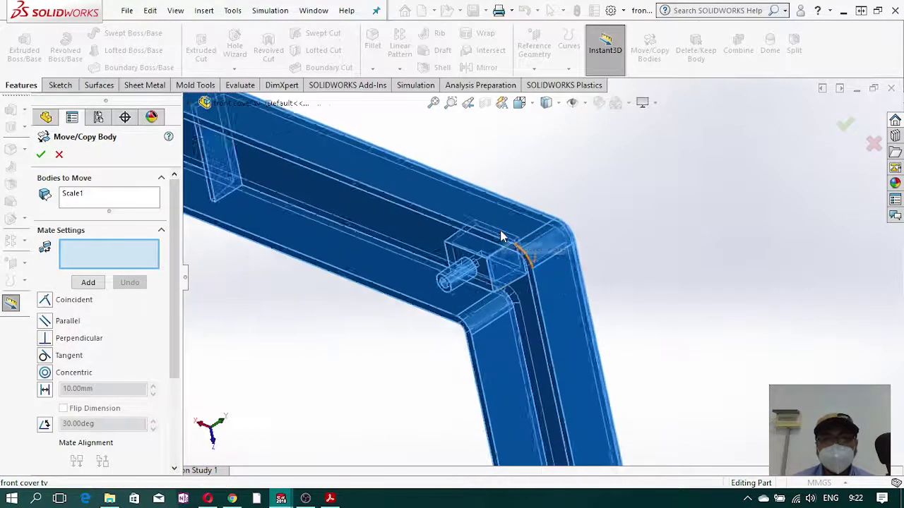
{"action": "scroll", "coordinate": [554, 345], "scroll_direction": "down", "scroll_amount": 2}
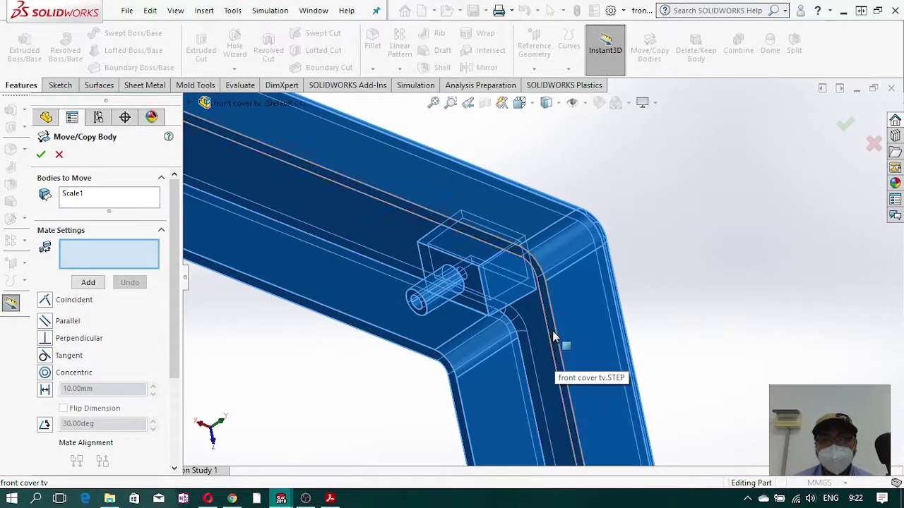
{"action": "left_click", "coordinate": [554, 337]}
{"action": "scroll", "coordinate": [694, 329], "scroll_direction": "up", "scroll_amount": 3}
{"action": "scroll", "coordinate": [687, 333], "scroll_direction": "up", "scroll_amount": 3}
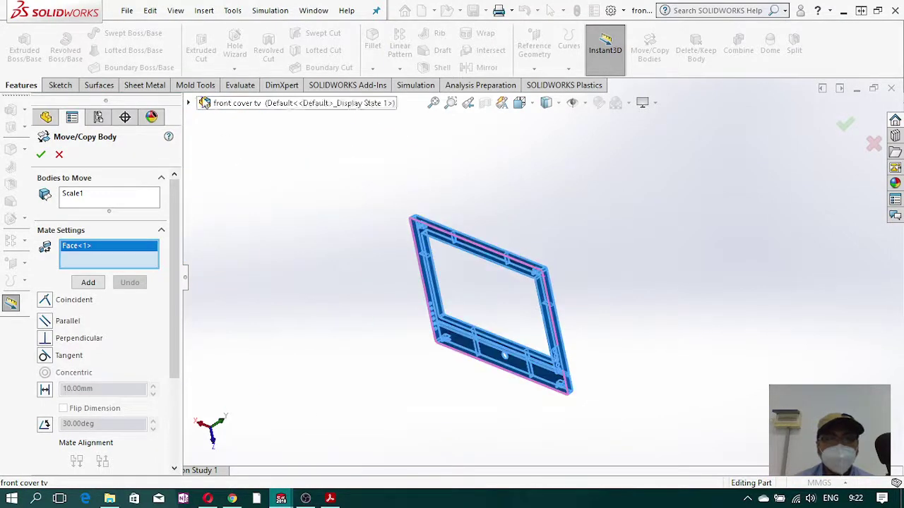
{"action": "left_click", "coordinate": [189, 103]}
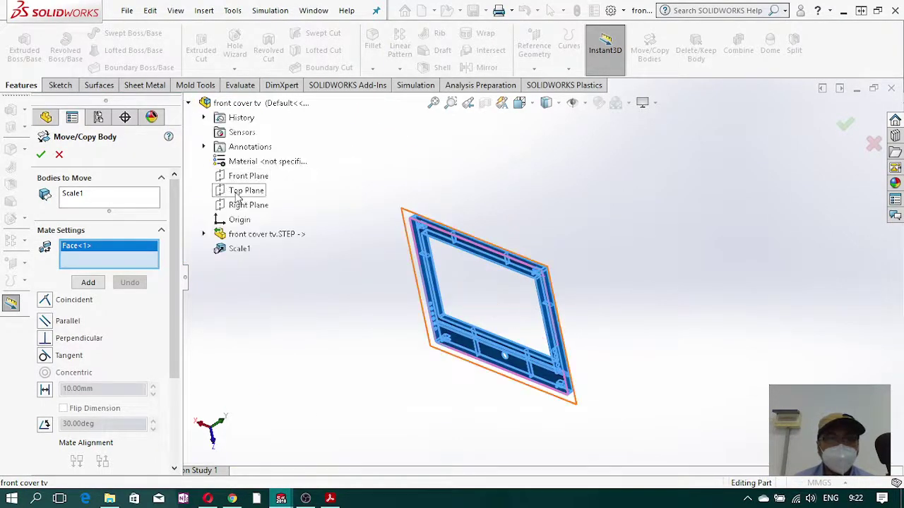
{"action": "left_click", "coordinate": [240, 192]}
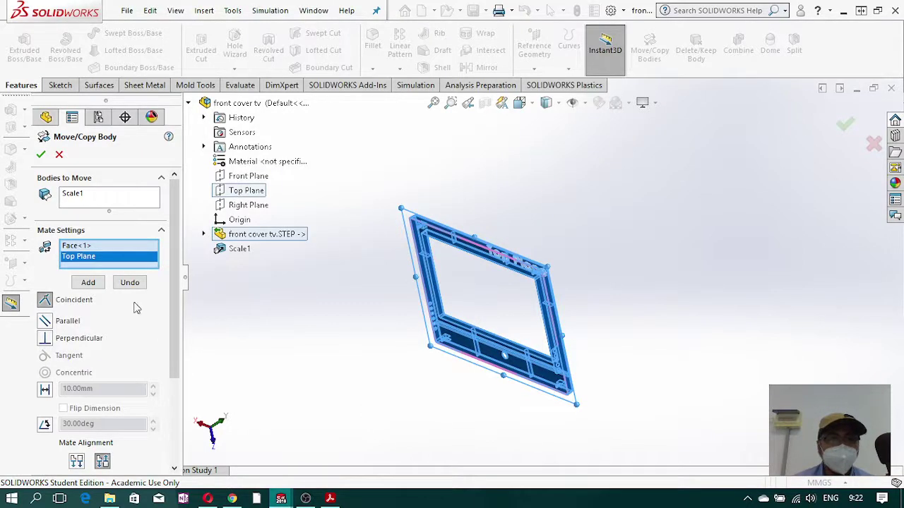
{"action": "left_click", "coordinate": [87, 283]}
{"action": "key", "text": "Return"}
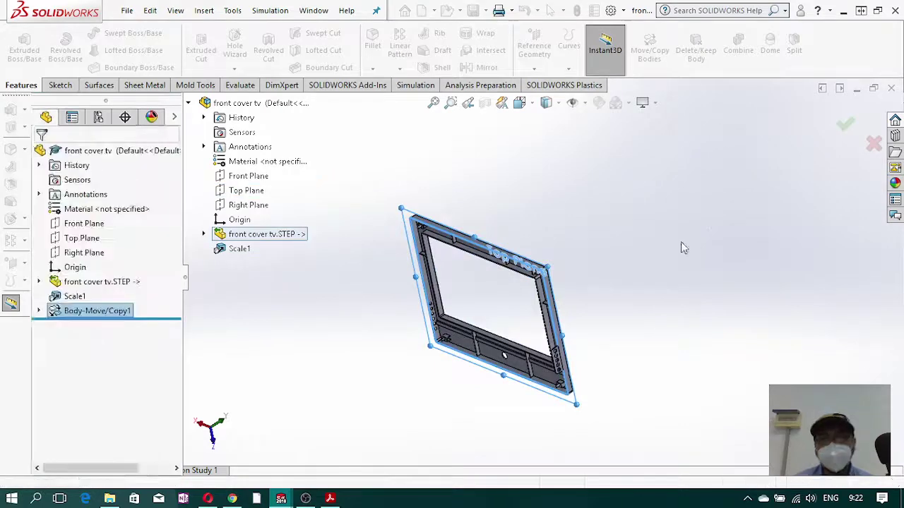
{"action": "scroll", "coordinate": [492, 286], "scroll_direction": "down", "scroll_amount": 5}
{"action": "scroll", "coordinate": [498, 261], "scroll_direction": "down", "scroll_amount": 3}
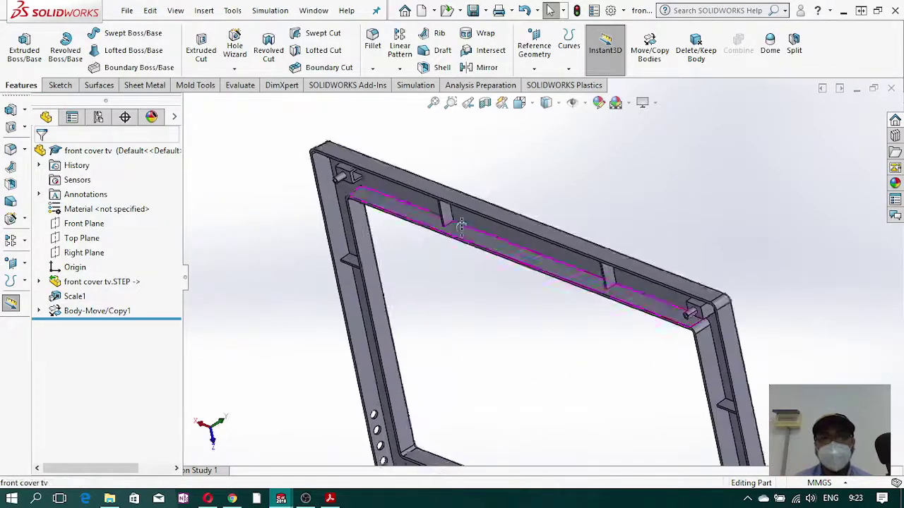
{"action": "scroll", "coordinate": [505, 240], "scroll_direction": "down", "scroll_amount": 3}
{"action": "scroll", "coordinate": [512, 220], "scroll_direction": "down", "scroll_amount": 3}
{"action": "scroll", "coordinate": [526, 227], "scroll_direction": "down", "scroll_amount": 3}
{"action": "scroll", "coordinate": [538, 249], "scroll_direction": "down", "scroll_amount": 3}
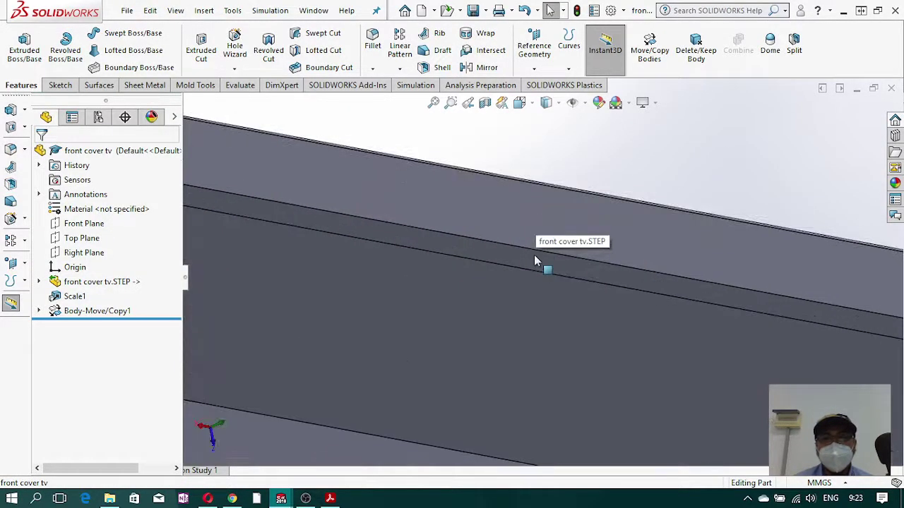
{"action": "left_click", "coordinate": [538, 260]}
{"action": "scroll", "coordinate": [558, 275], "scroll_direction": "up", "scroll_amount": 5}
{"action": "scroll", "coordinate": [571, 288], "scroll_direction": "up", "scroll_amount": 4}
{"action": "scroll", "coordinate": [549, 286], "scroll_direction": "up", "scroll_amount": 3}
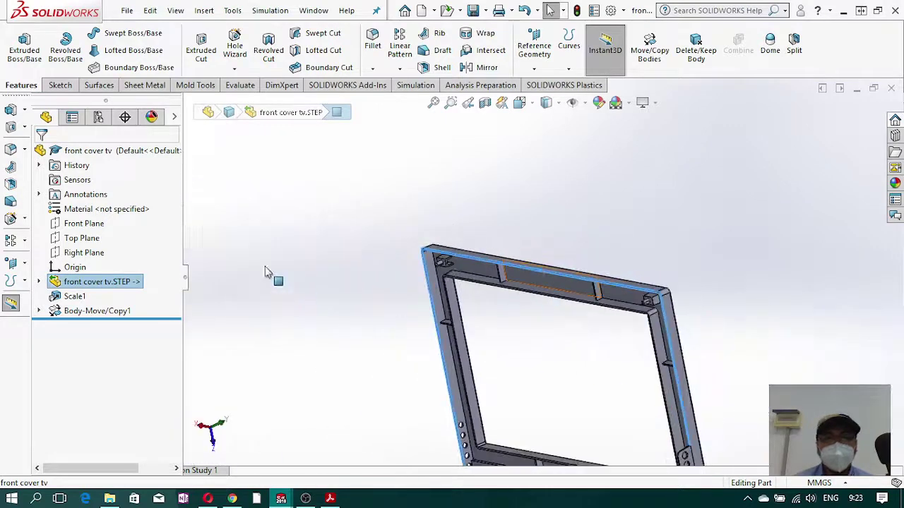
{"action": "left_click", "coordinate": [88, 244]}
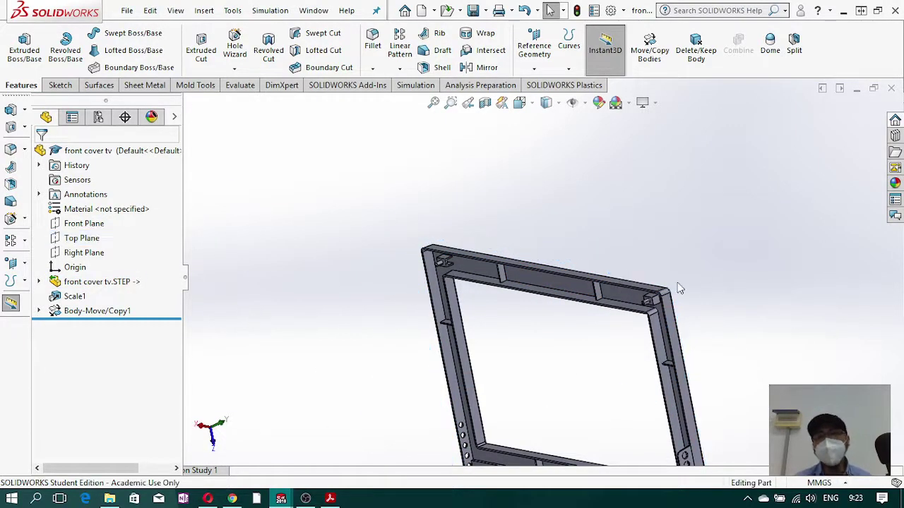
{"action": "mouse_move", "coordinate": [676, 289]}
{"action": "middle_mouse_down"}
{"action": "mouse_move", "coordinate": [529, 247]}
{"action": "mouse_move", "coordinate": [678, 316]}
{"action": "middle_mouse_up"}
{"action": "scroll", "coordinate": [678, 316], "scroll_direction": "up", "scroll_amount": 5}
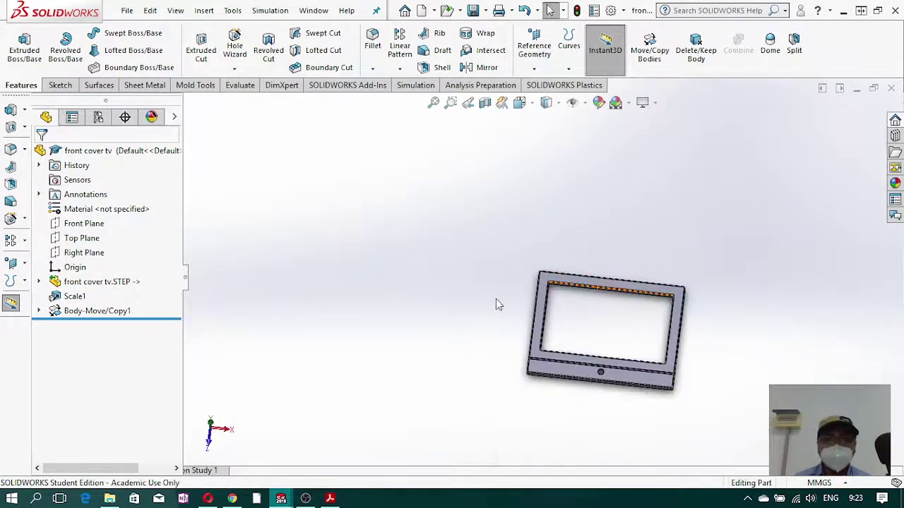
{"action": "scroll", "coordinate": [696, 390], "scroll_direction": "down", "scroll_amount": 1}
{"action": "scroll", "coordinate": [643, 340], "scroll_direction": "down", "scroll_amount": 1}
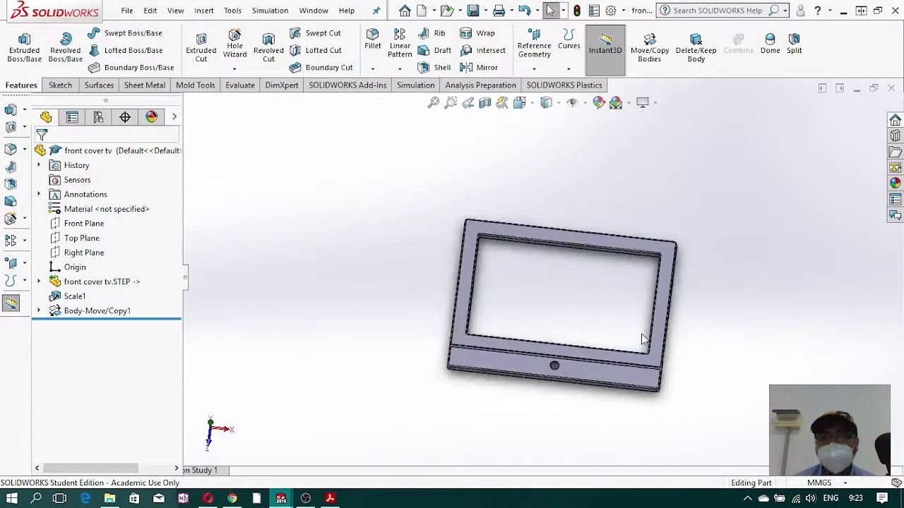
{"action": "scroll", "coordinate": [646, 341], "scroll_direction": "down", "scroll_amount": 3}
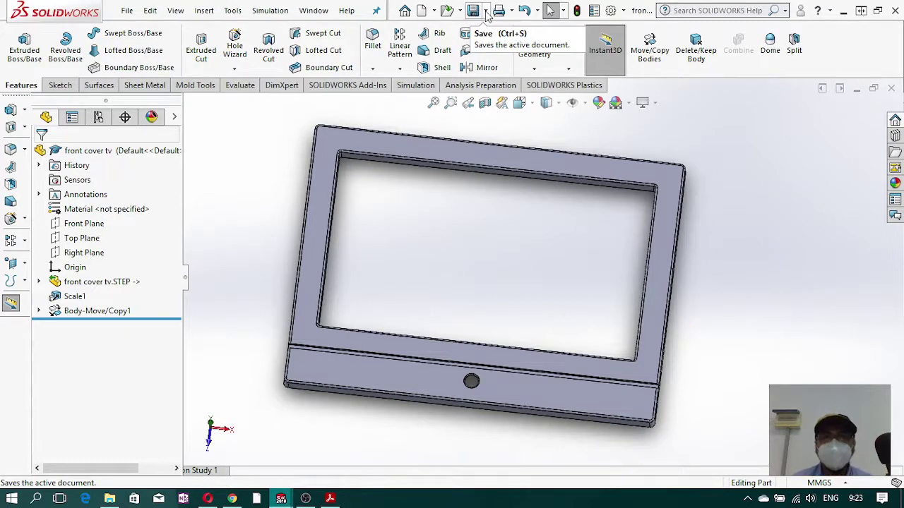
Save the part as a new file 'front cover tv 1-0065' in the Front Cover TV folder.
{"action": "left_click", "coordinate": [485, 10]}
{"action": "left_click", "coordinate": [497, 43]}
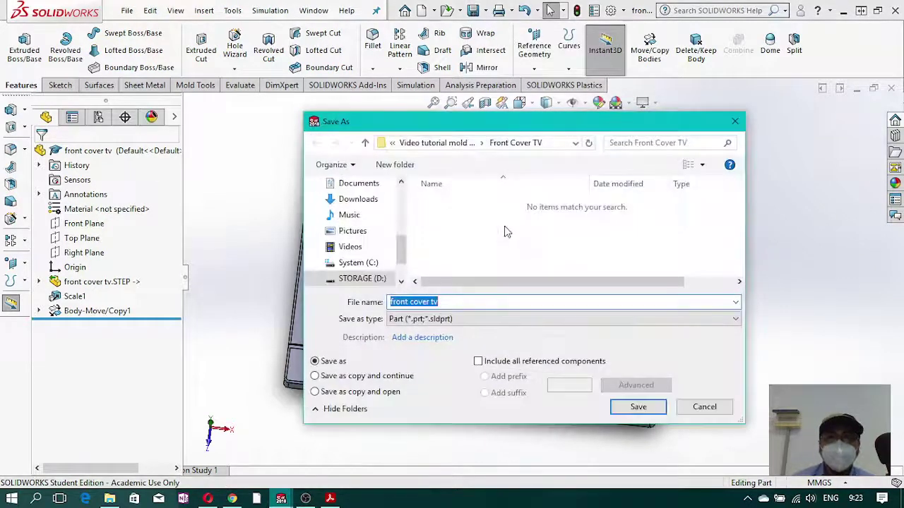
{"action": "left_click", "coordinate": [460, 302]}
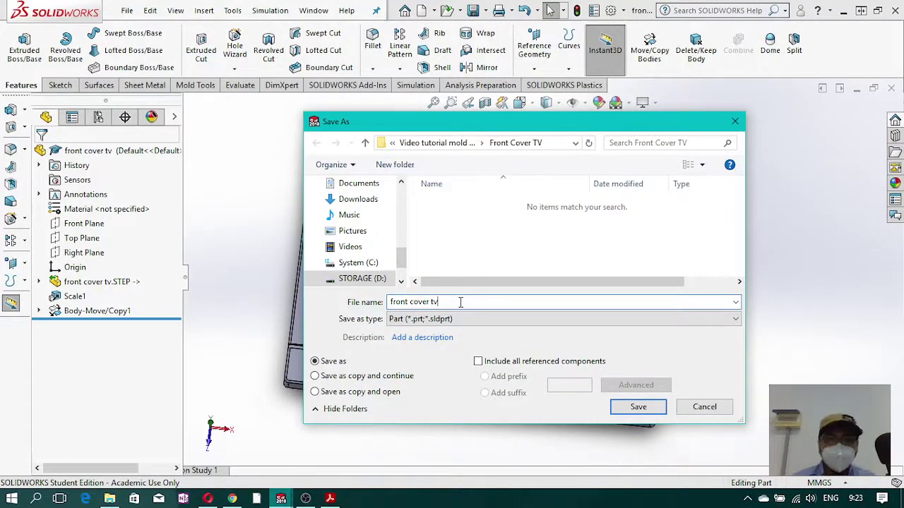
{"action": "type", "text": " 1-"}
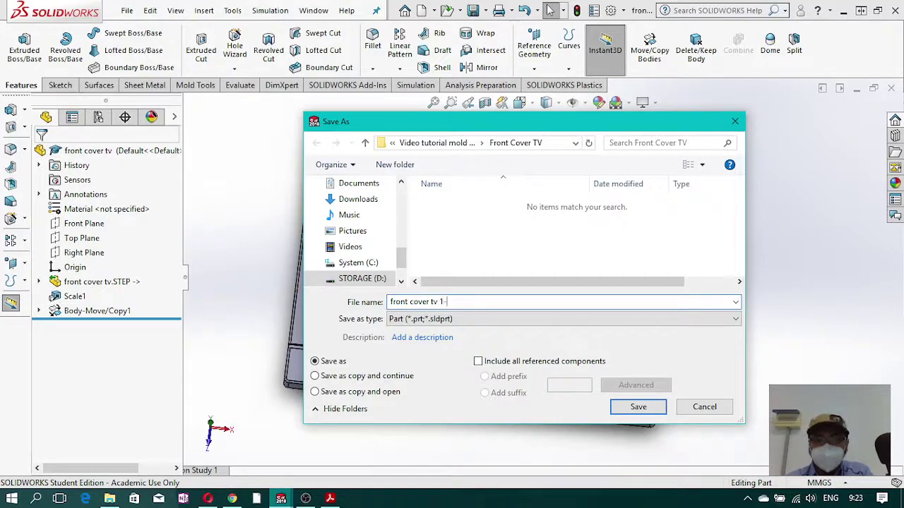
{"action": "type", "text": "0065"}
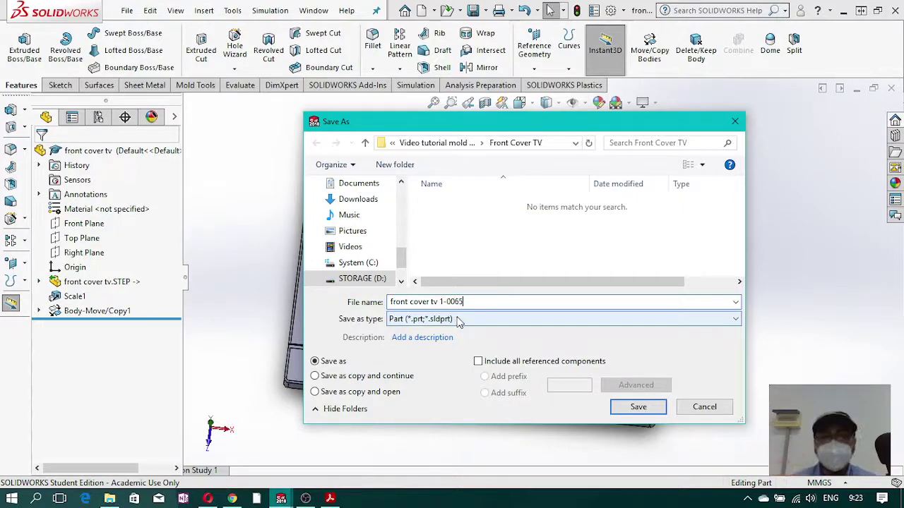
{"action": "left_click", "coordinate": [637, 407]}
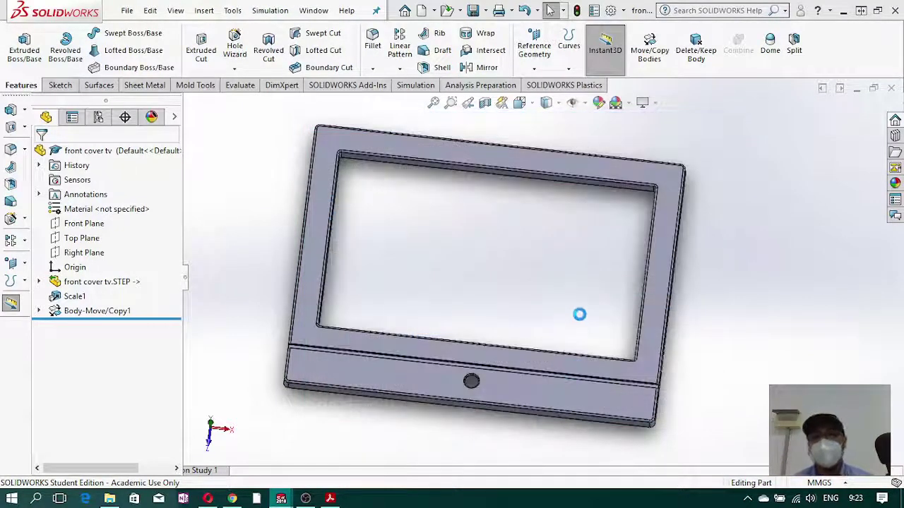